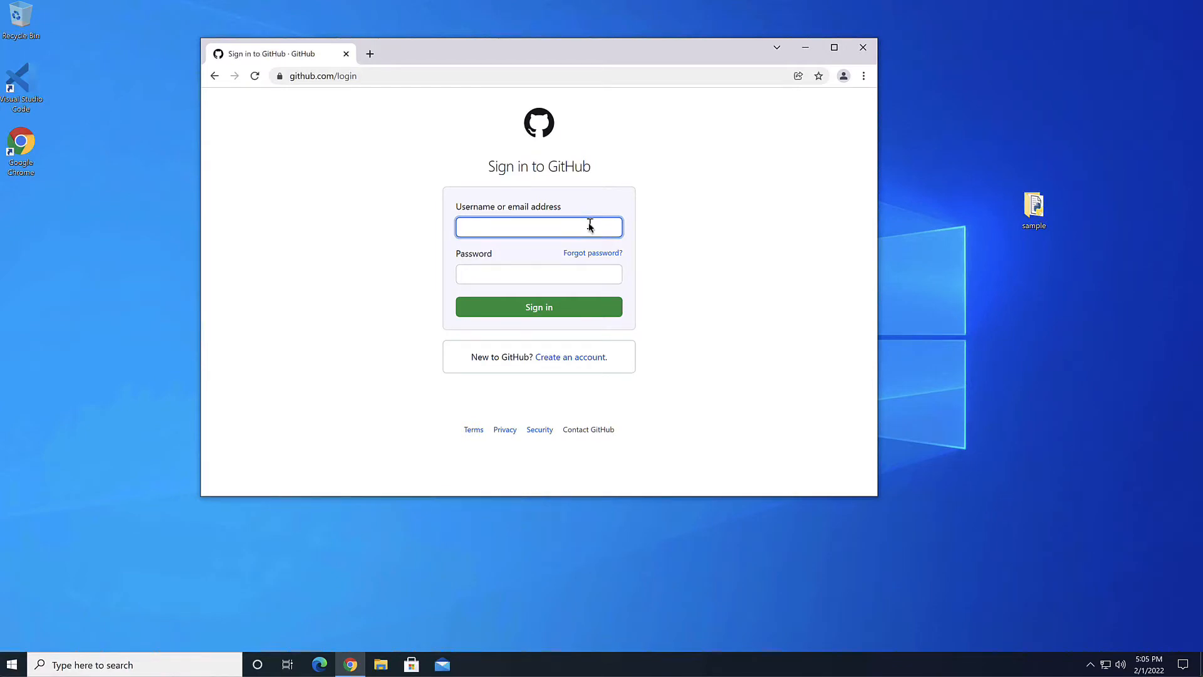
# - Sign in to GitHub with the account's email and password, and dismiss the offer to save the password
pyautogui.hotkey('ctrl', 'v')
pyautogui.click(542, 272)
pyautogui.write('••••••')
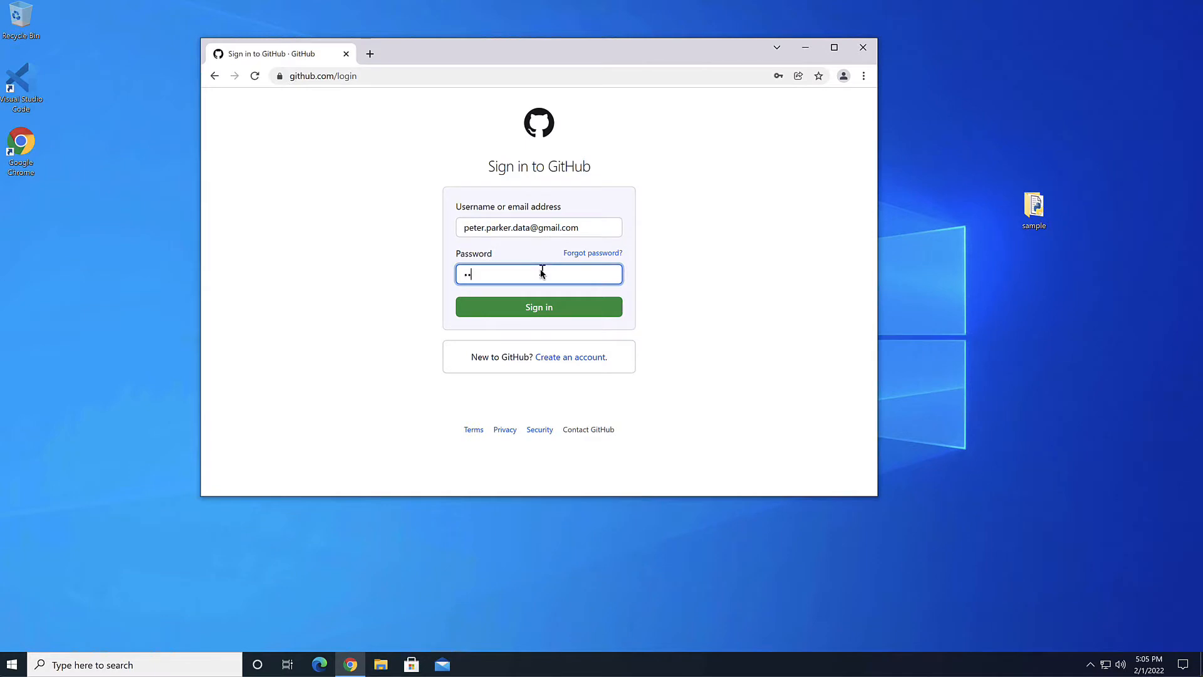
pyautogui.write('••••')
pyautogui.click(544, 309)
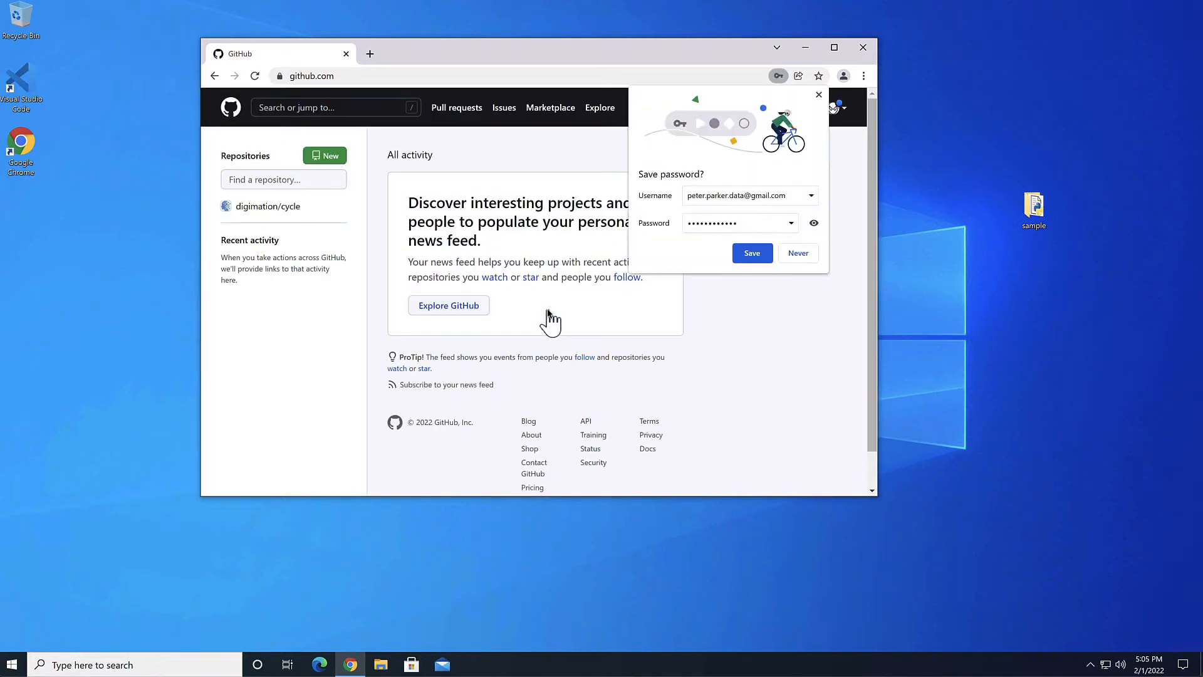
pyautogui.click(818, 95)
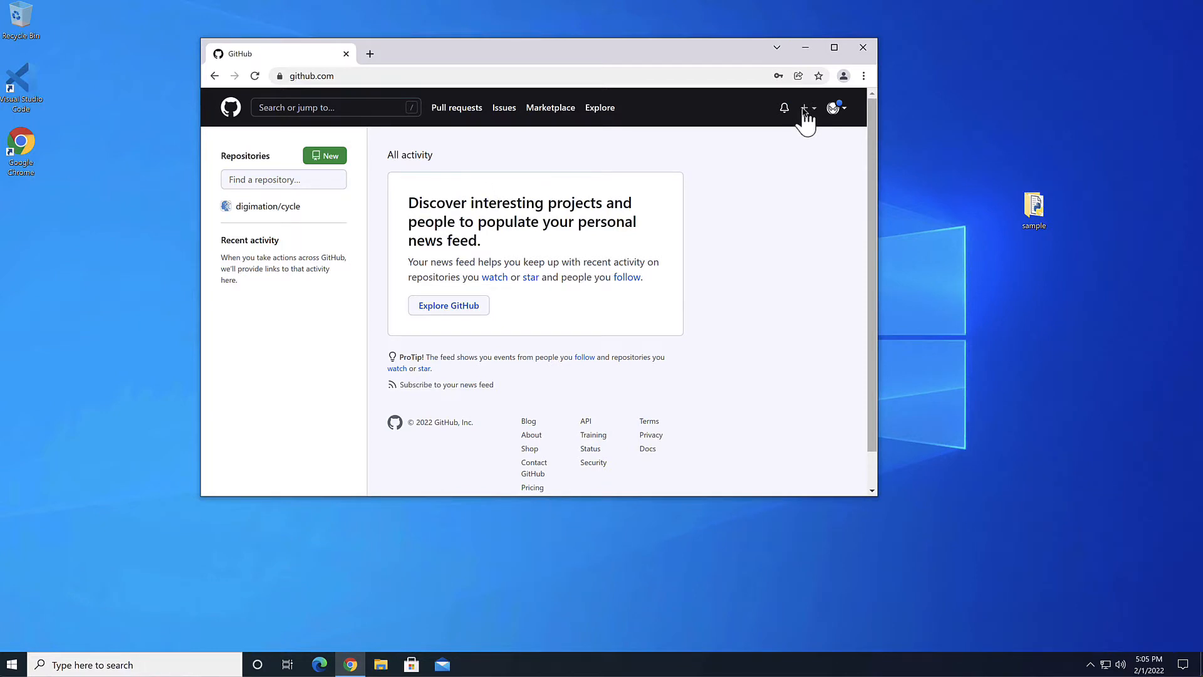
# - Start a new GitHub repository named "hello" with the description "Hello Repo"
pyautogui.click(803, 111)
pyautogui.click(775, 129)
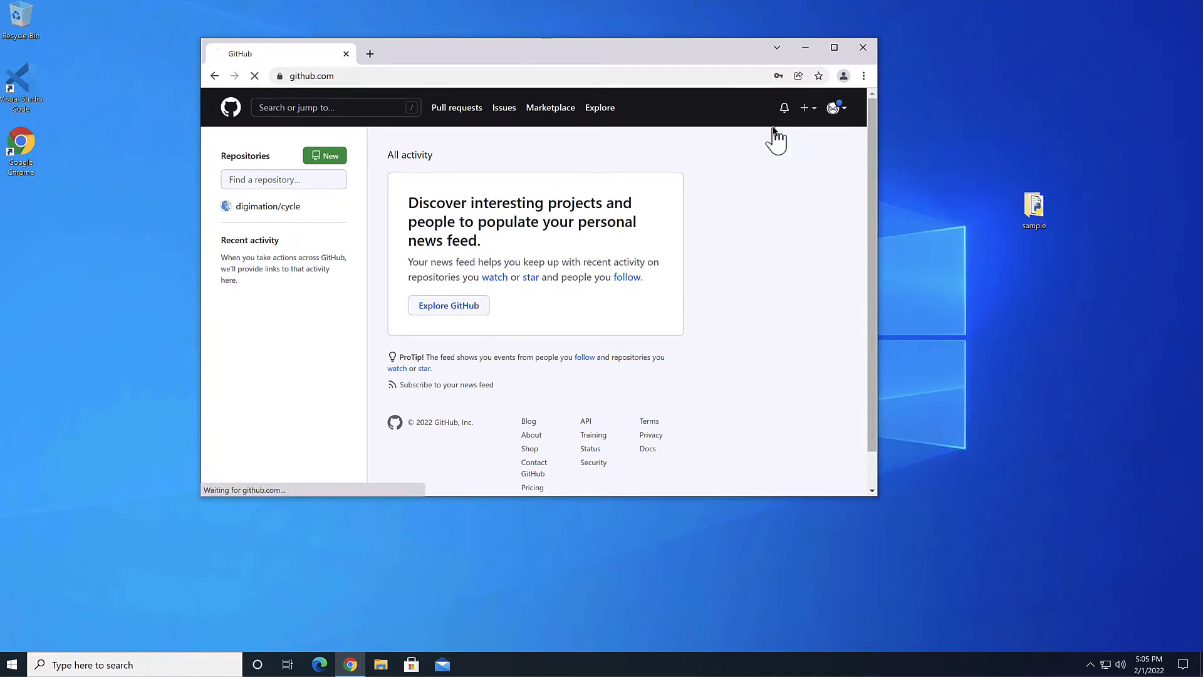
pyautogui.click(526, 268)
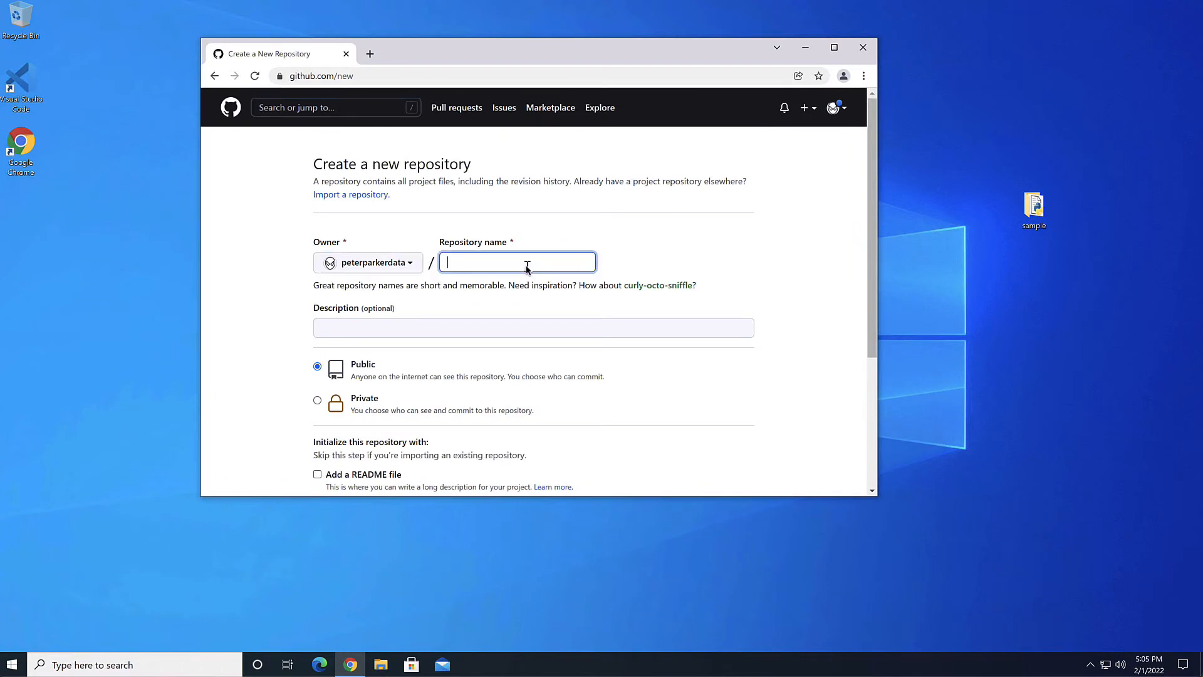
pyautogui.write('hello')
pyautogui.press('BackSpace')
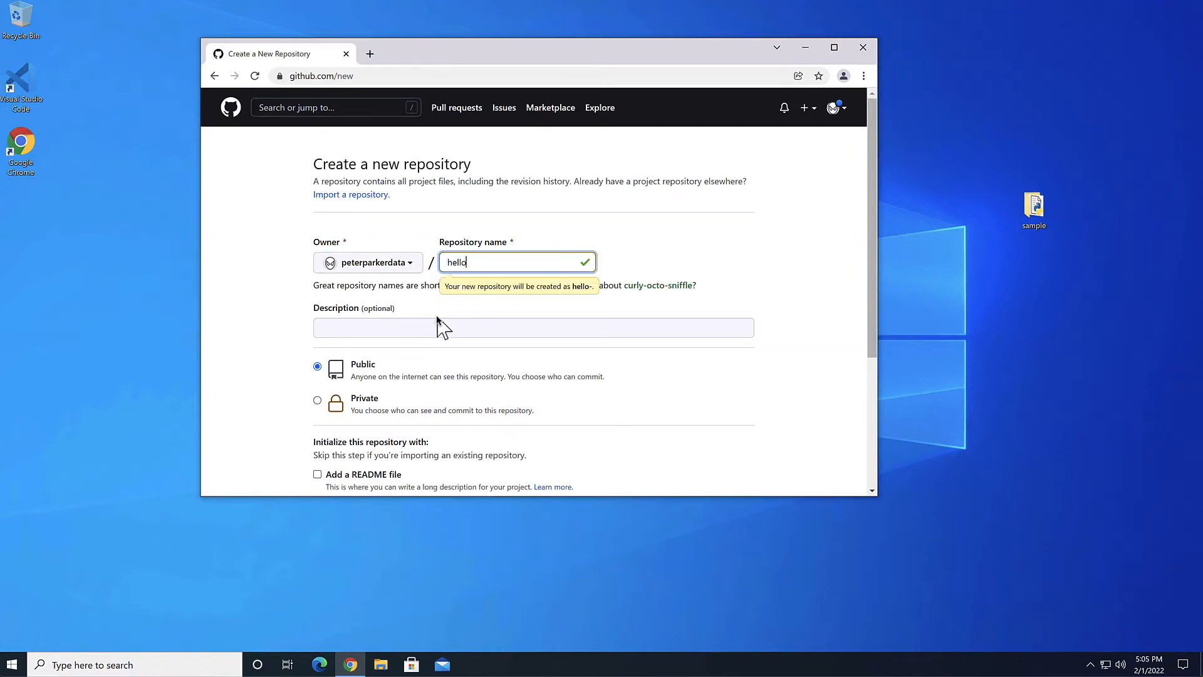
pyautogui.click(411, 328)
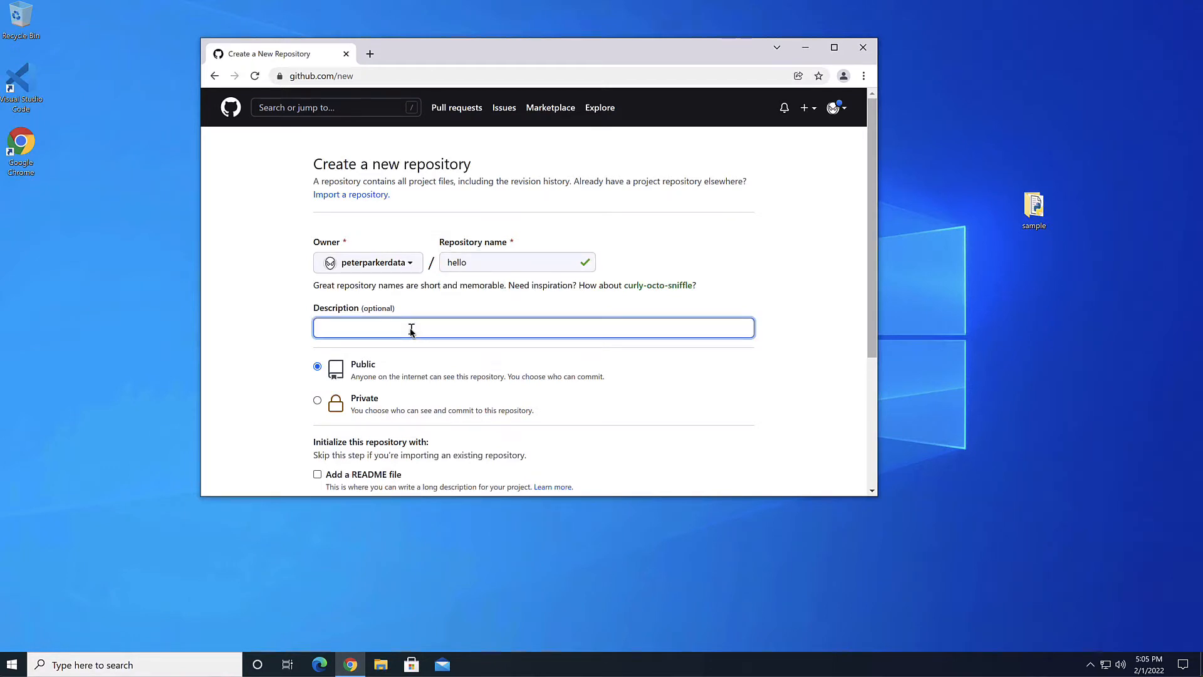
pyautogui.write('Hello Repo')
# - Initialize the repository with a README file and a .gitignore based on the Node template
pyautogui.scroll(-3, 481, 374)
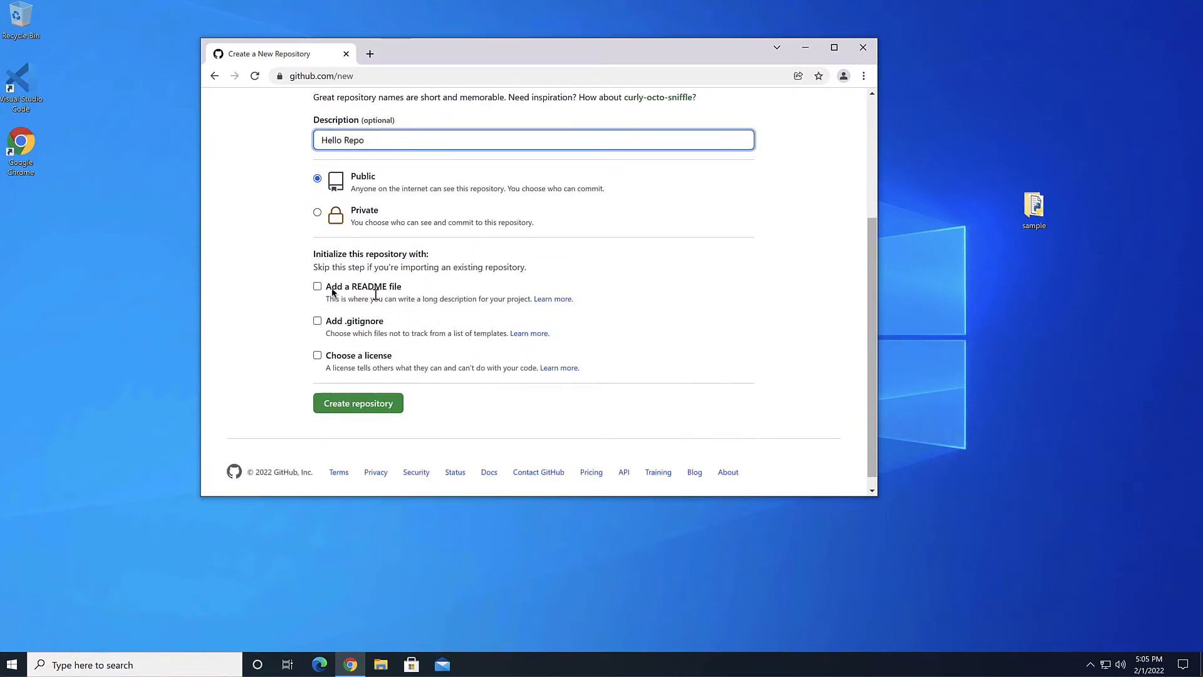
pyautogui.click(317, 287)
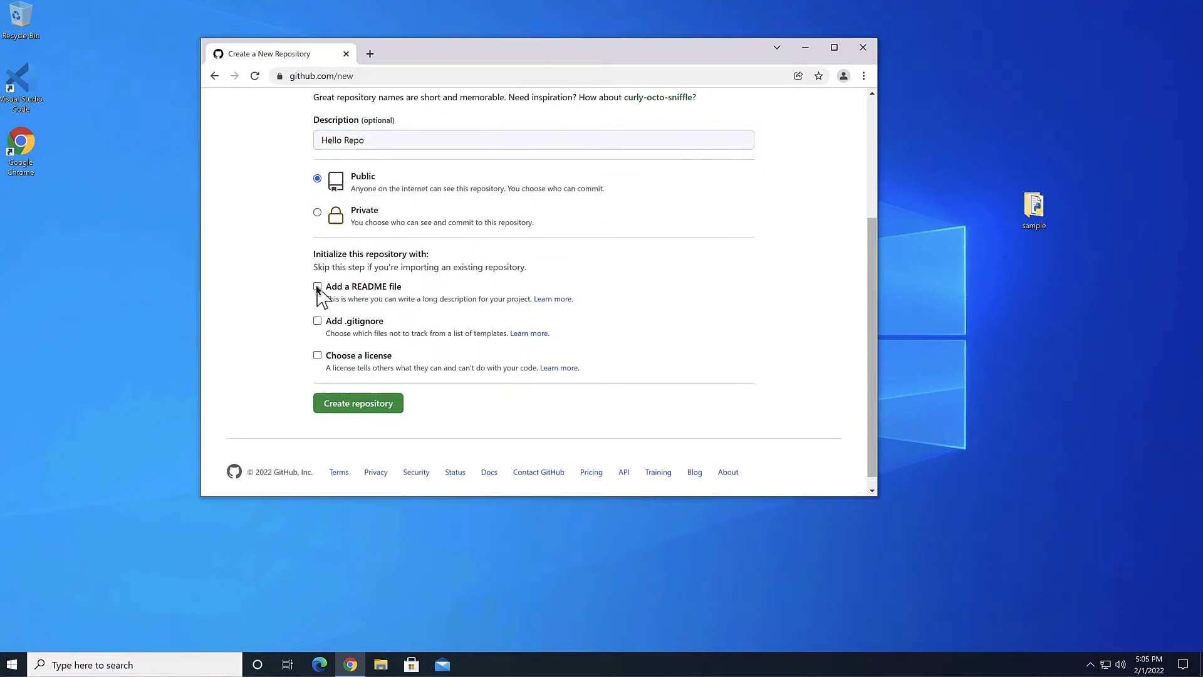
pyautogui.click(317, 322)
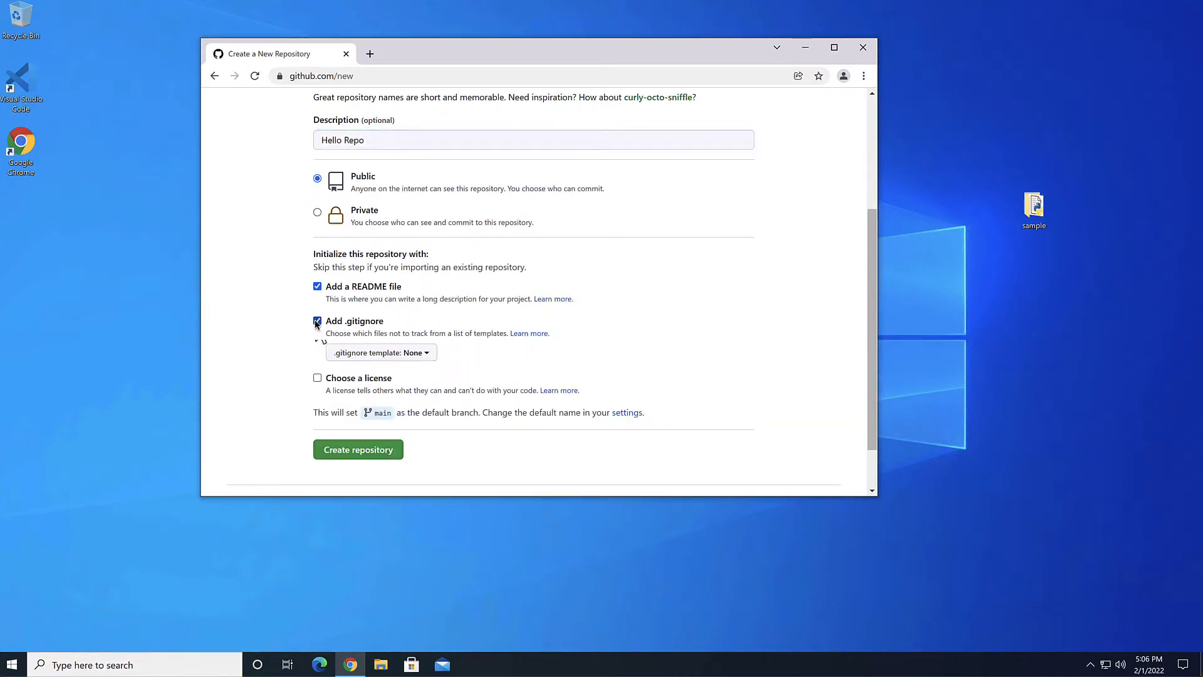
pyautogui.click(417, 352)
pyautogui.write('node')
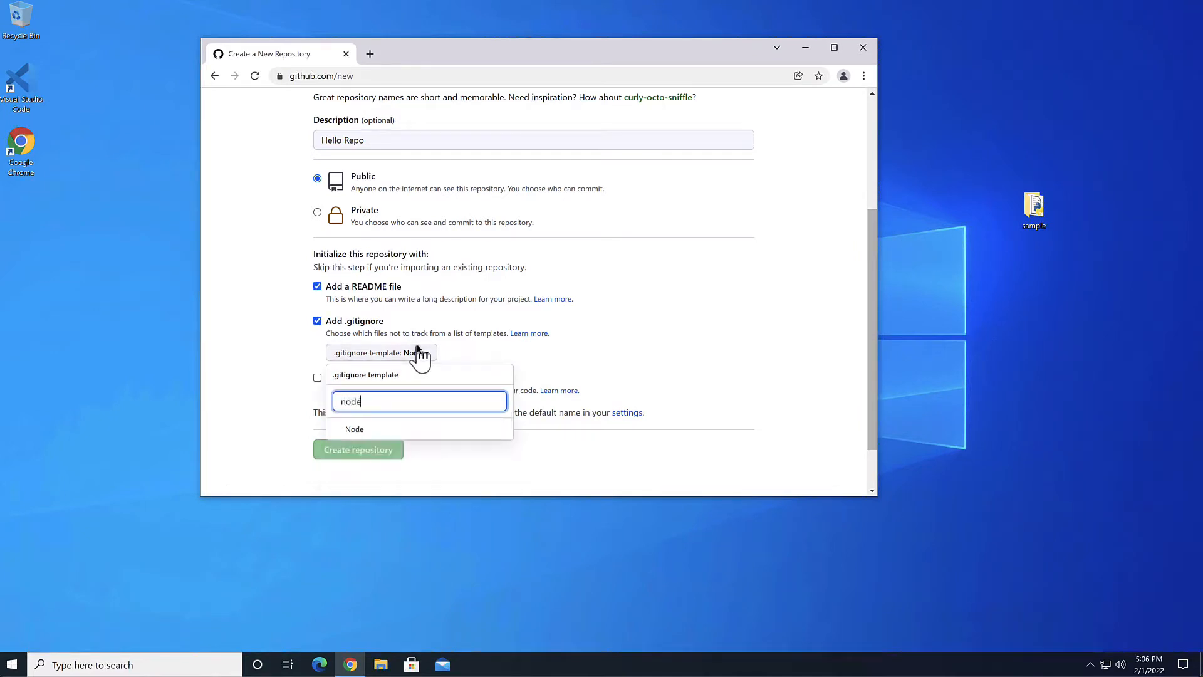
pyautogui.click(377, 429)
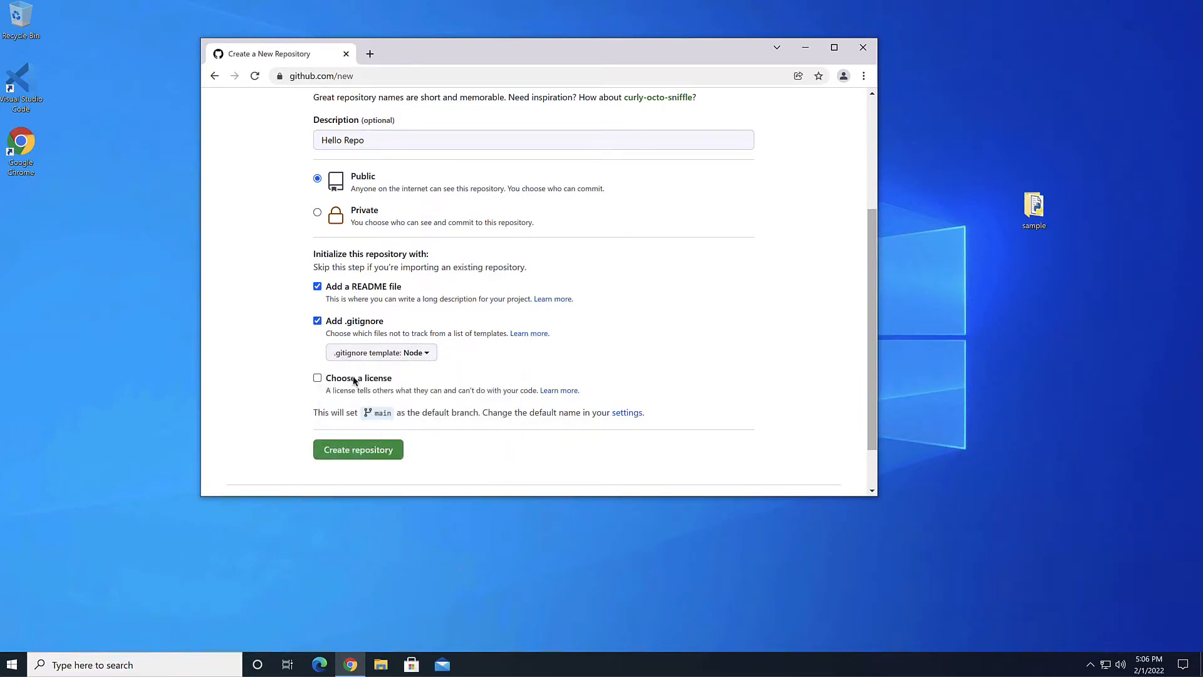
# - Add the MIT License to the repository and create it
pyautogui.click(318, 379)
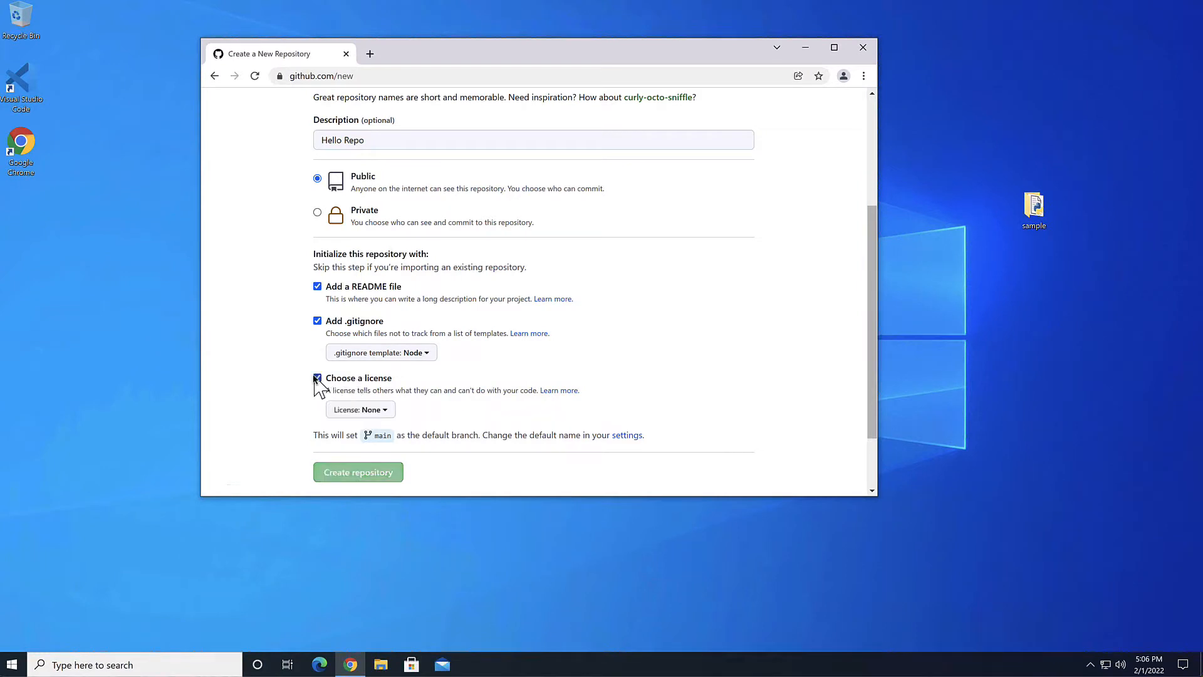
pyautogui.click(382, 409)
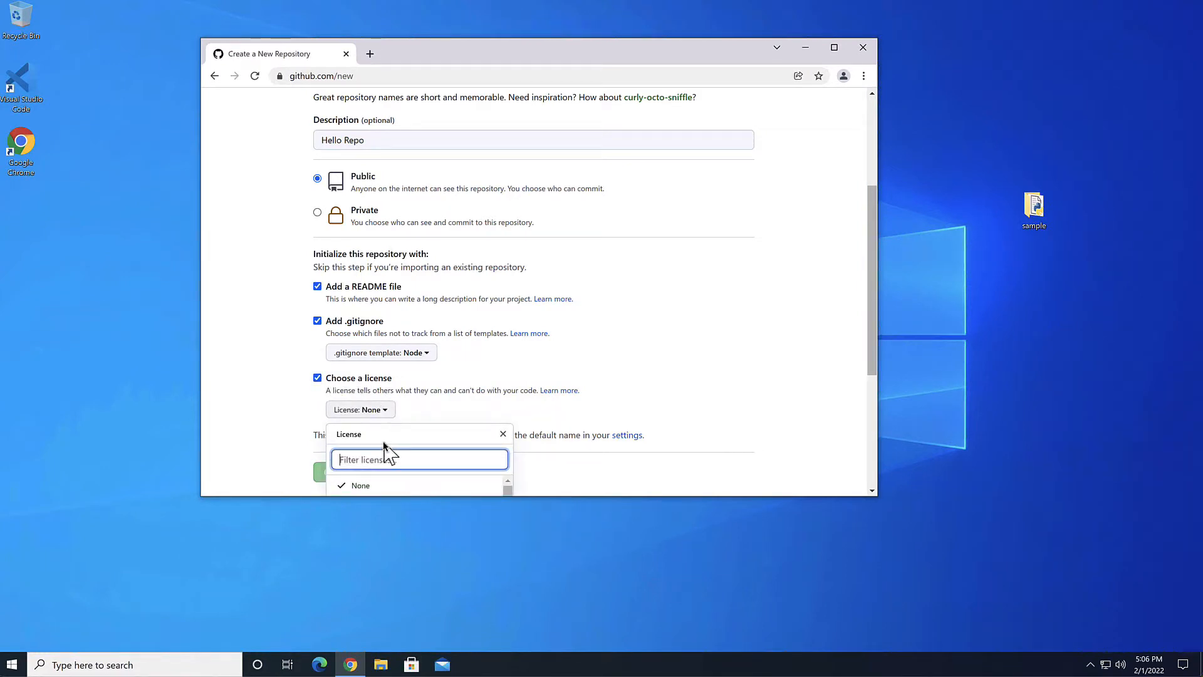
pyautogui.write('mit')
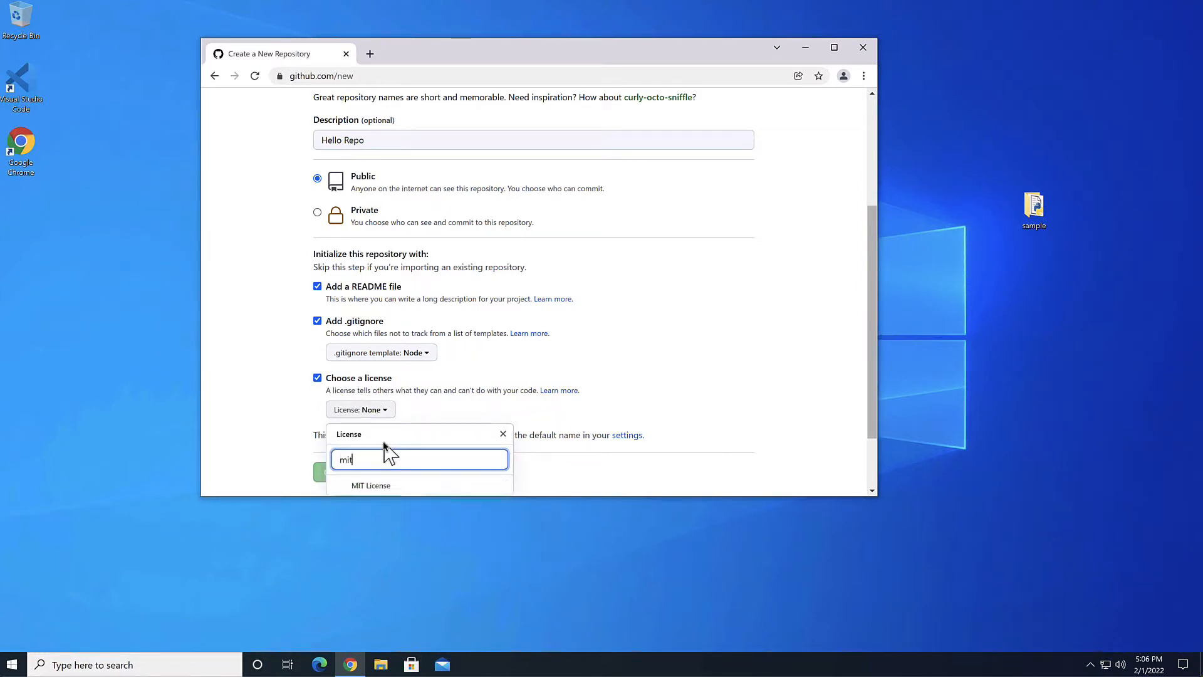
pyautogui.click(383, 485)
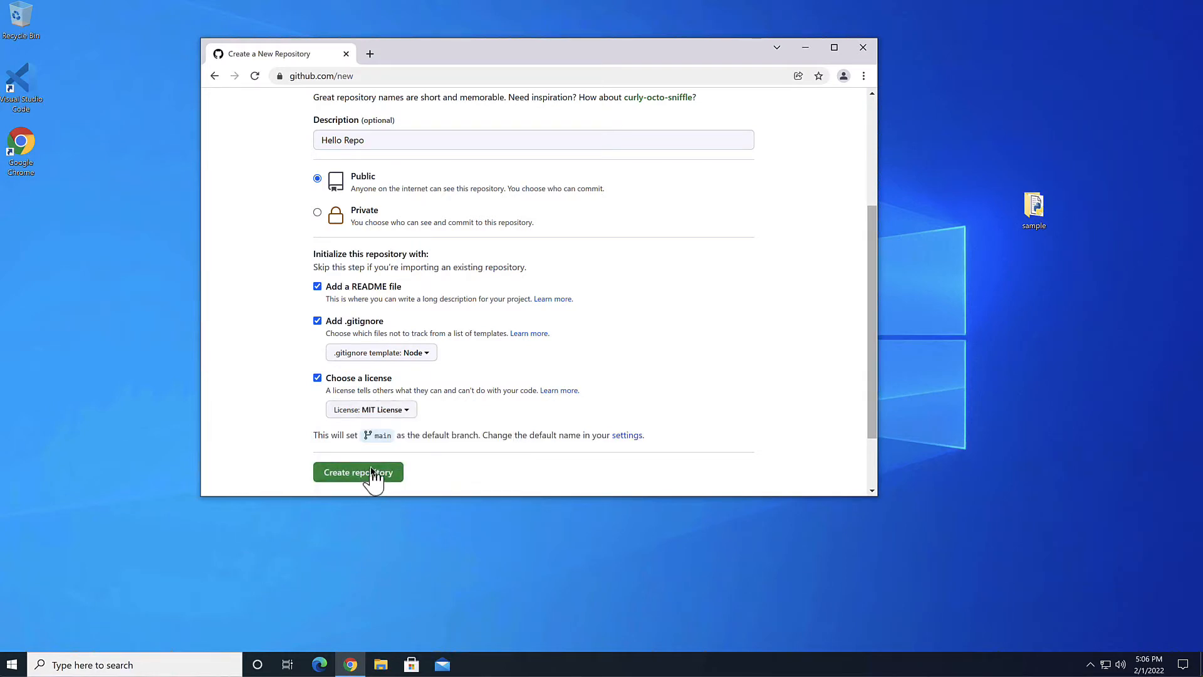
pyautogui.click(371, 471)
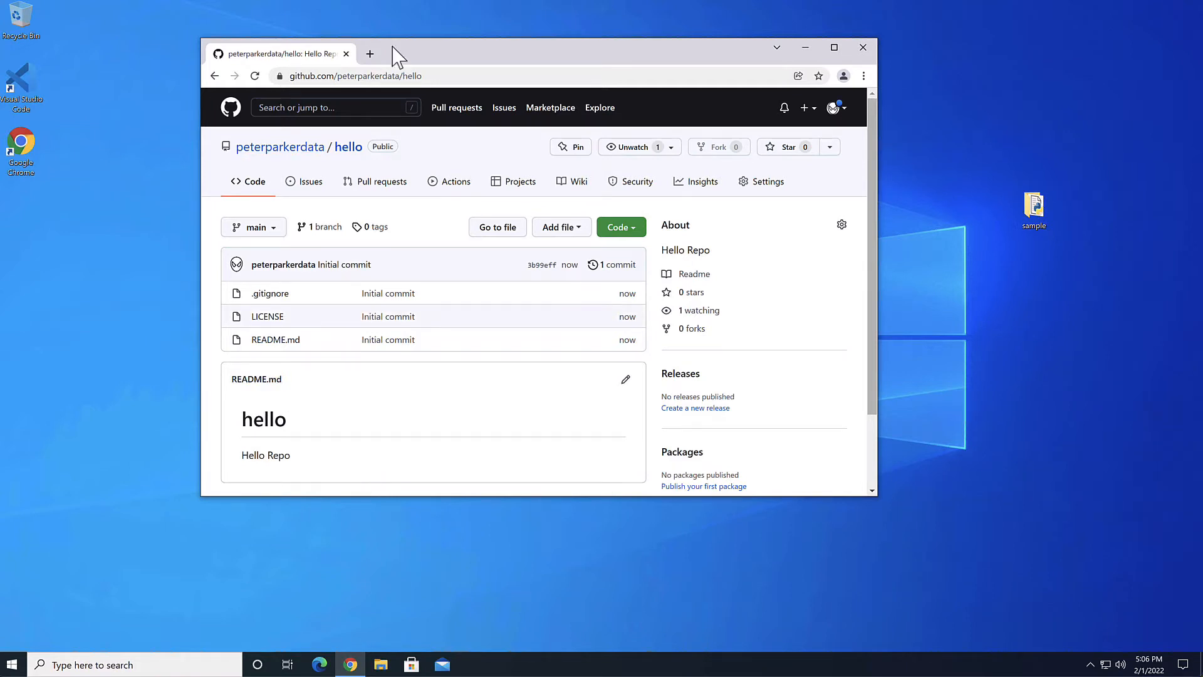
# - Search the web for "git install" in a new browser tab
pyautogui.click(370, 53)
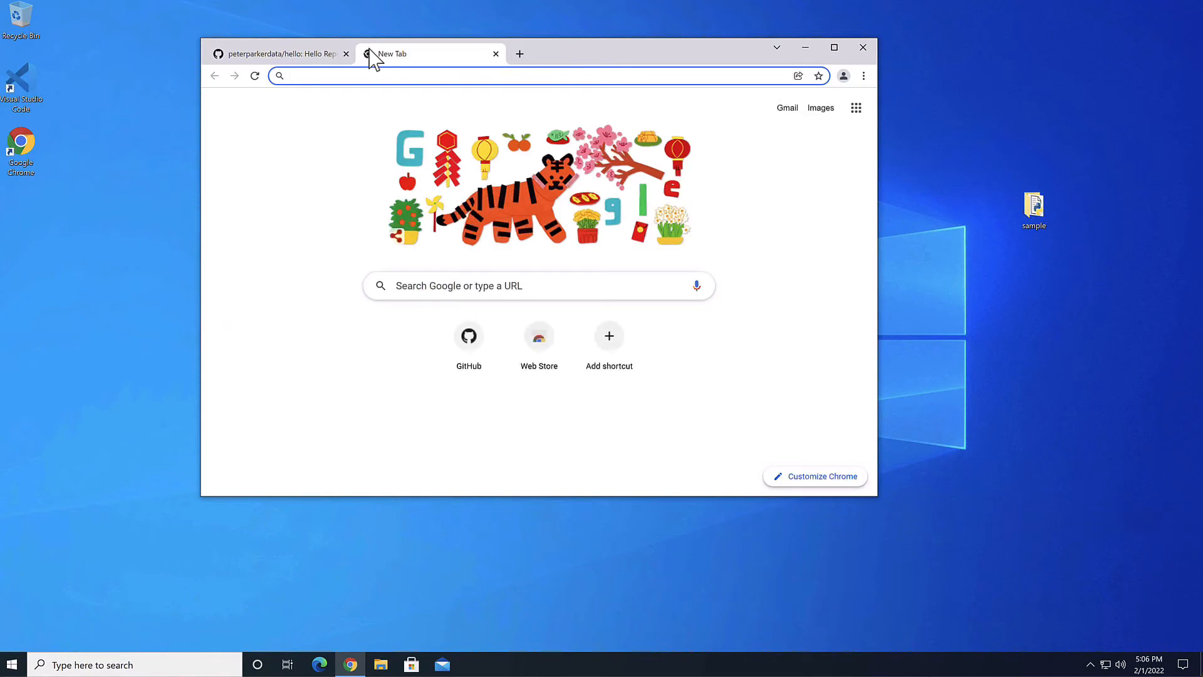
pyautogui.write('it')
pyautogui.press('BackSpace')
pyautogui.press('BackSpace')
pyautogui.write('g')
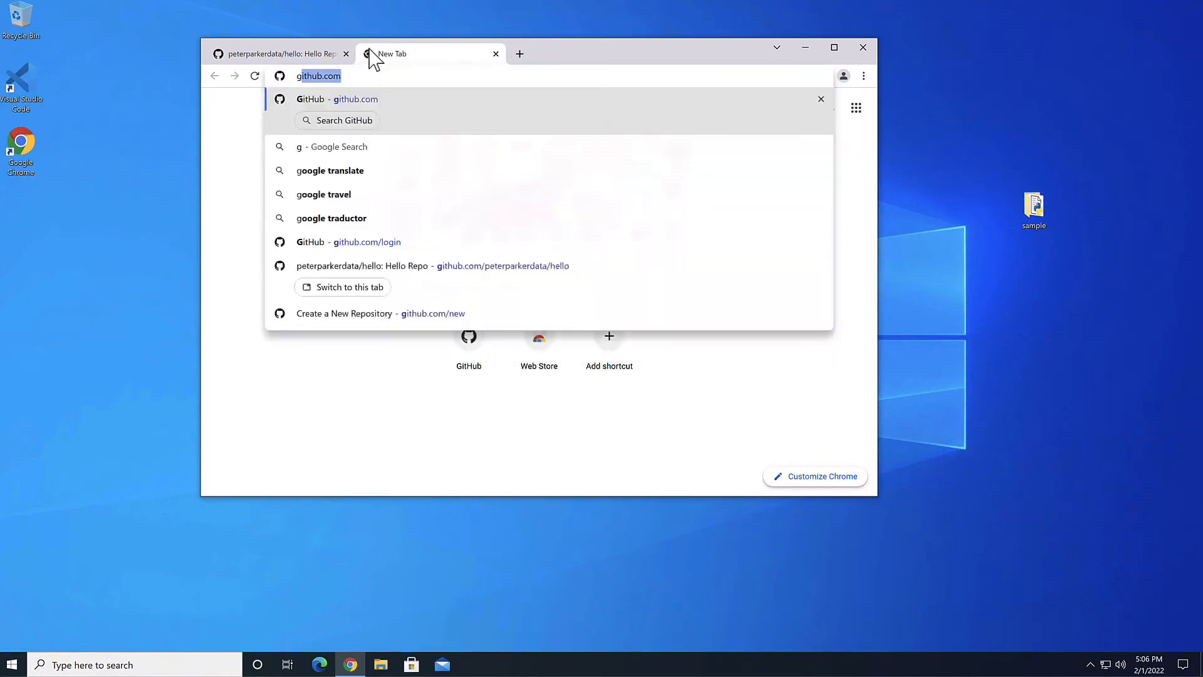
pyautogui.write('it install')
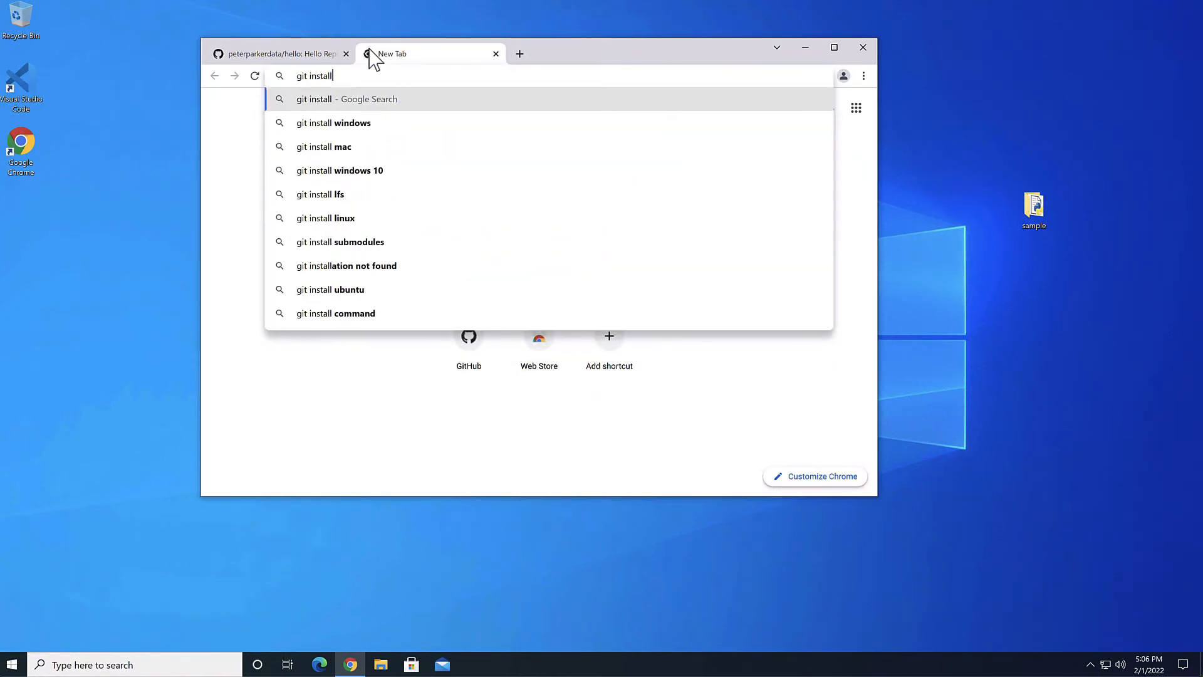
pyautogui.press('Return')
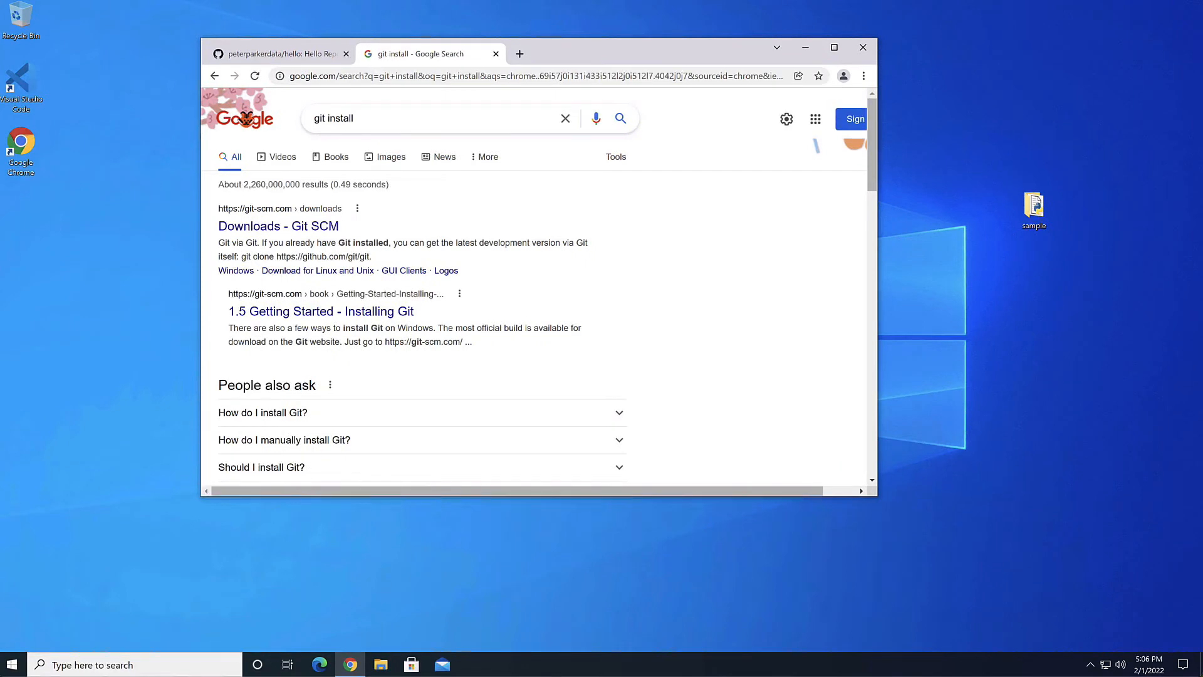
# - Download the latest Git for Windows installer from the git-scm.com downloads page
pyautogui.click(301, 228)
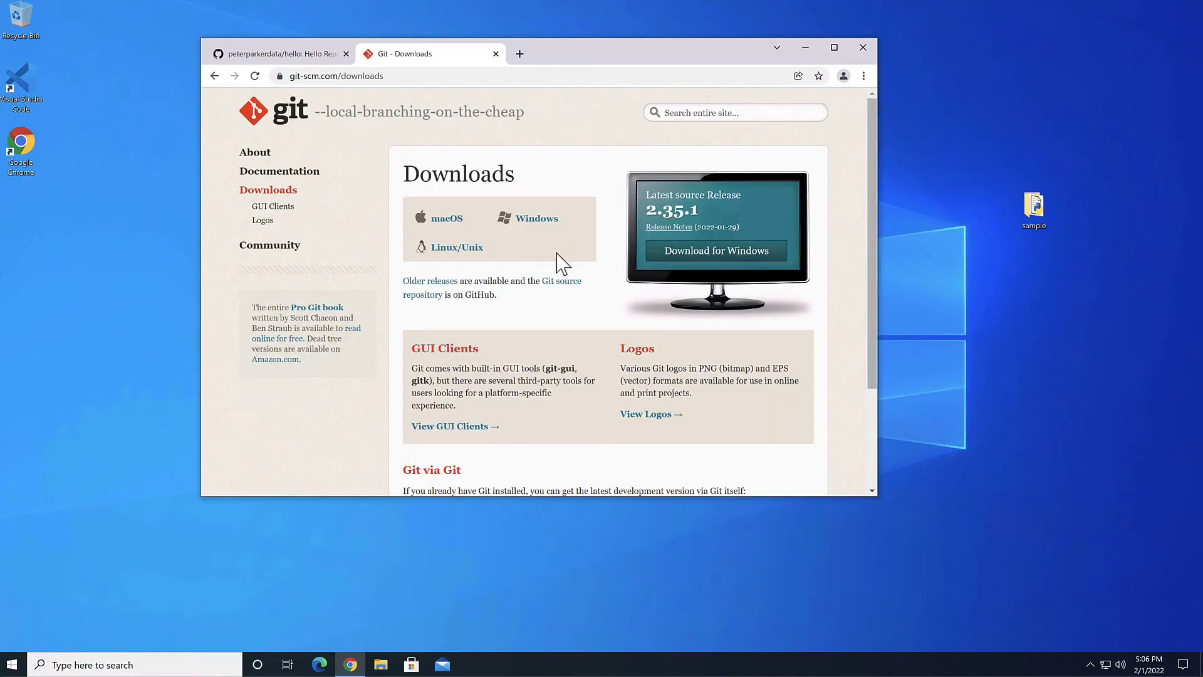
pyautogui.click(718, 256)
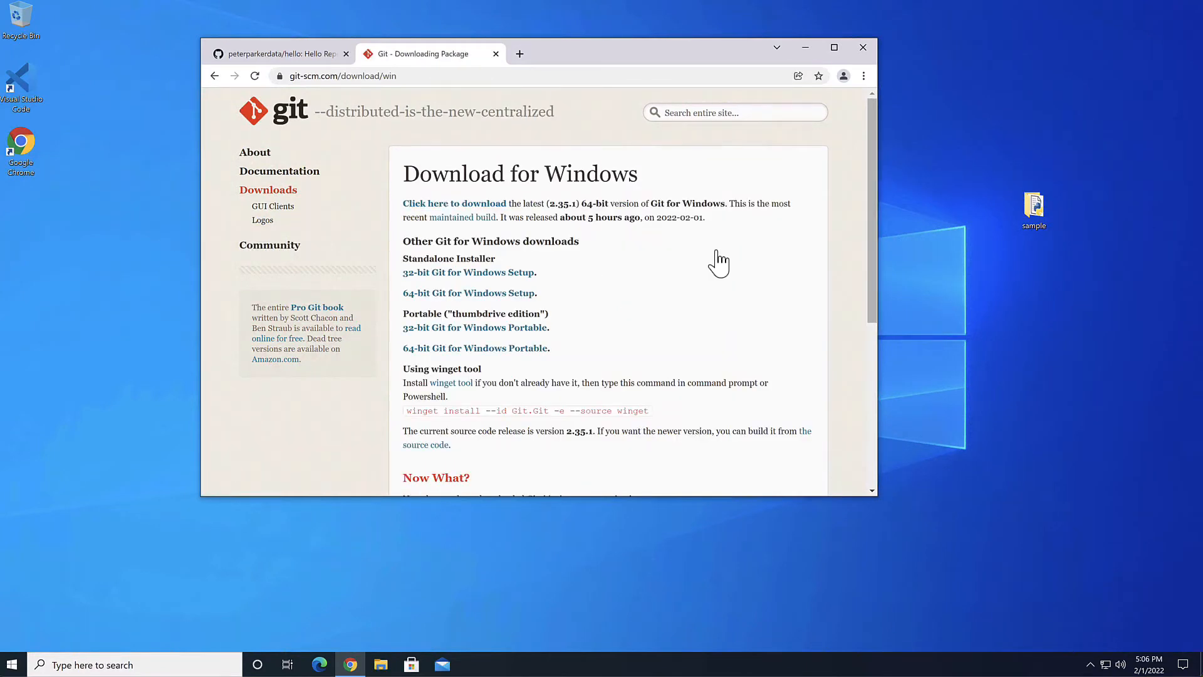
pyautogui.click(460, 204)
# - Launch the downloaded Git installer with permission to make changes, accepting the license and the default location, components and Start Menu folder
pyautogui.doubleClick(1034, 338)
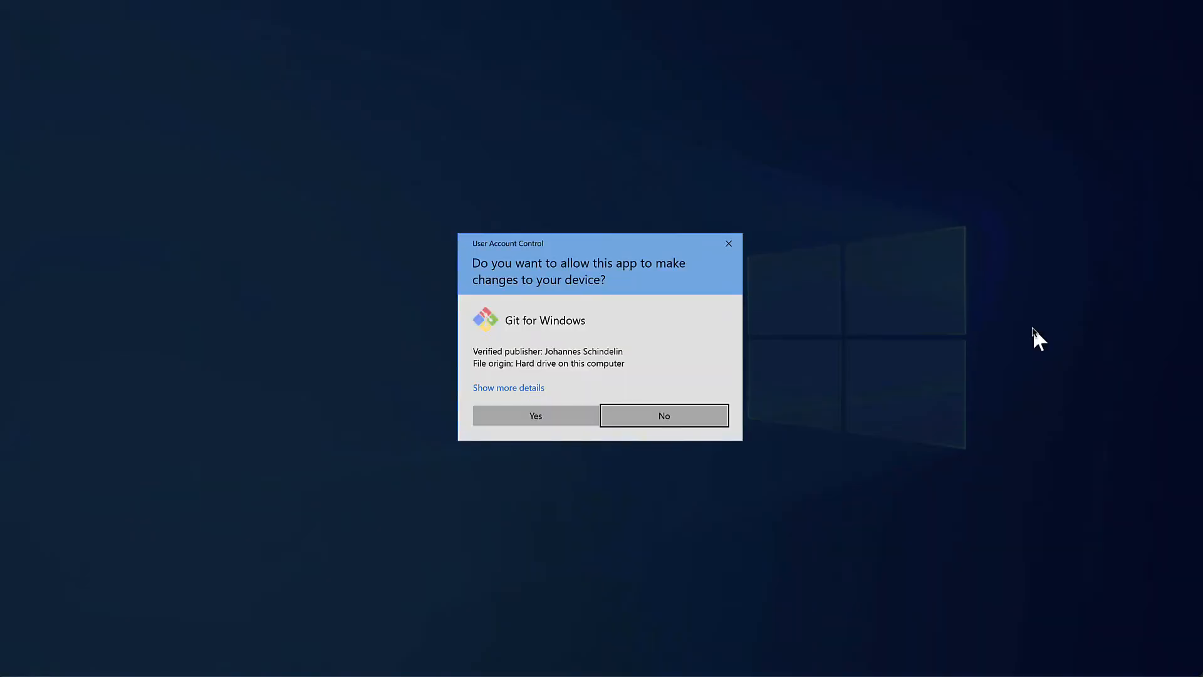
pyautogui.click(566, 415)
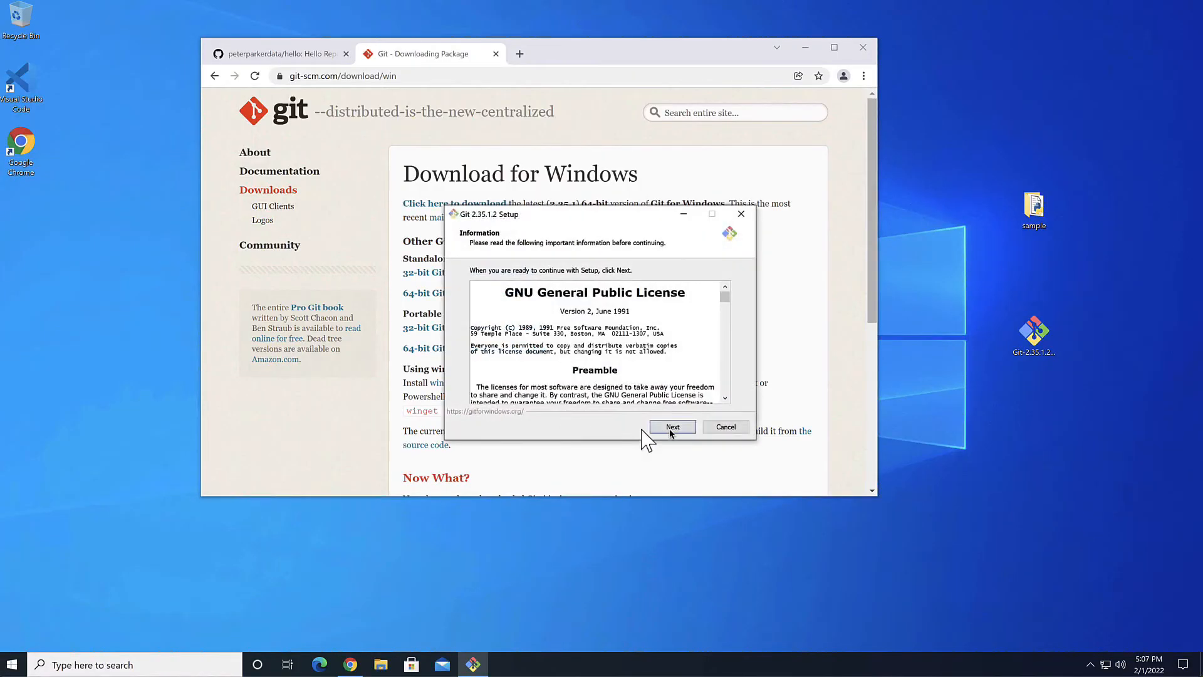
pyautogui.click(673, 427)
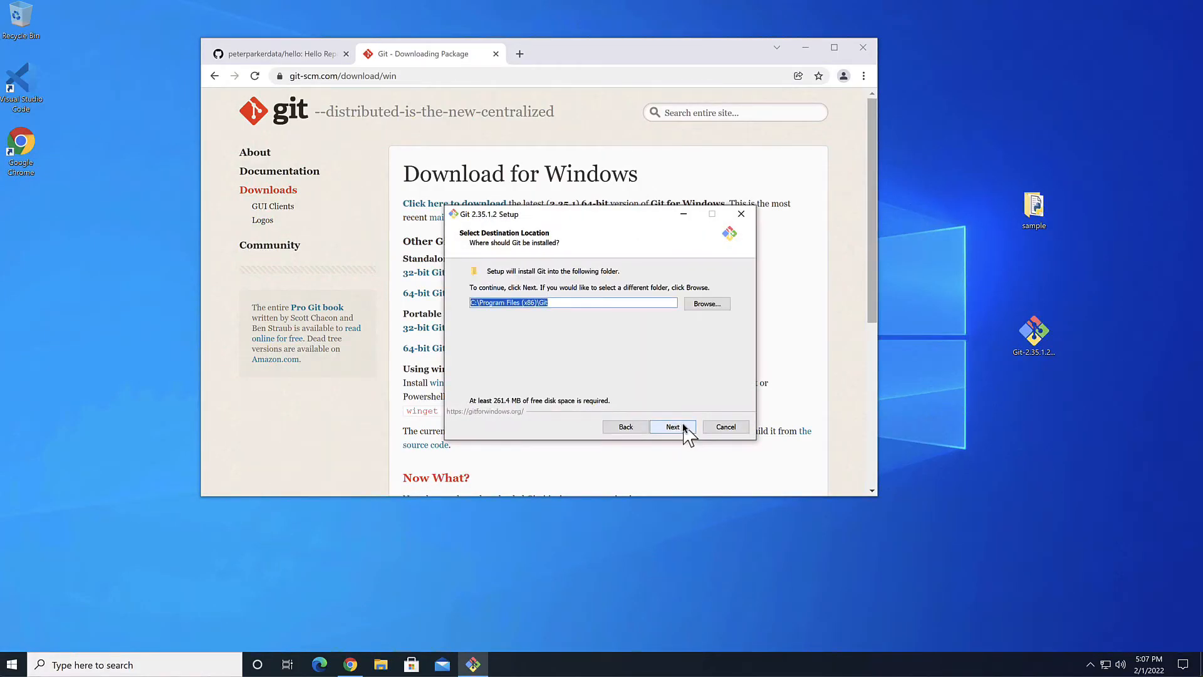
pyautogui.click(672, 427)
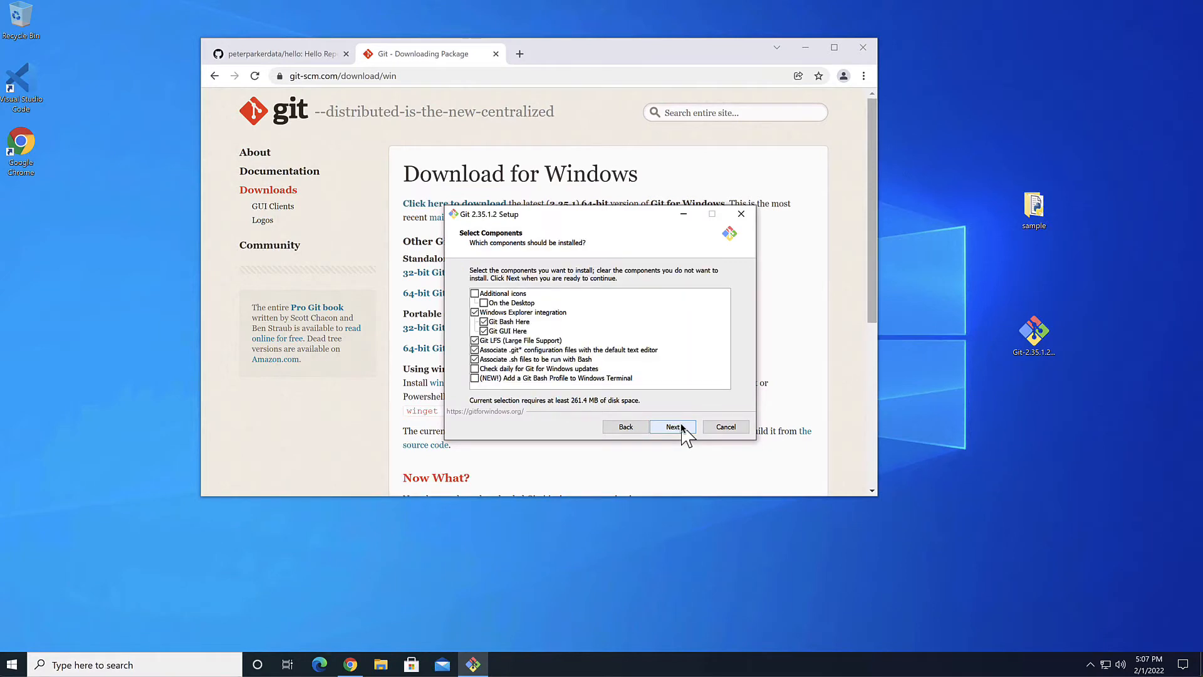
pyautogui.click(673, 427)
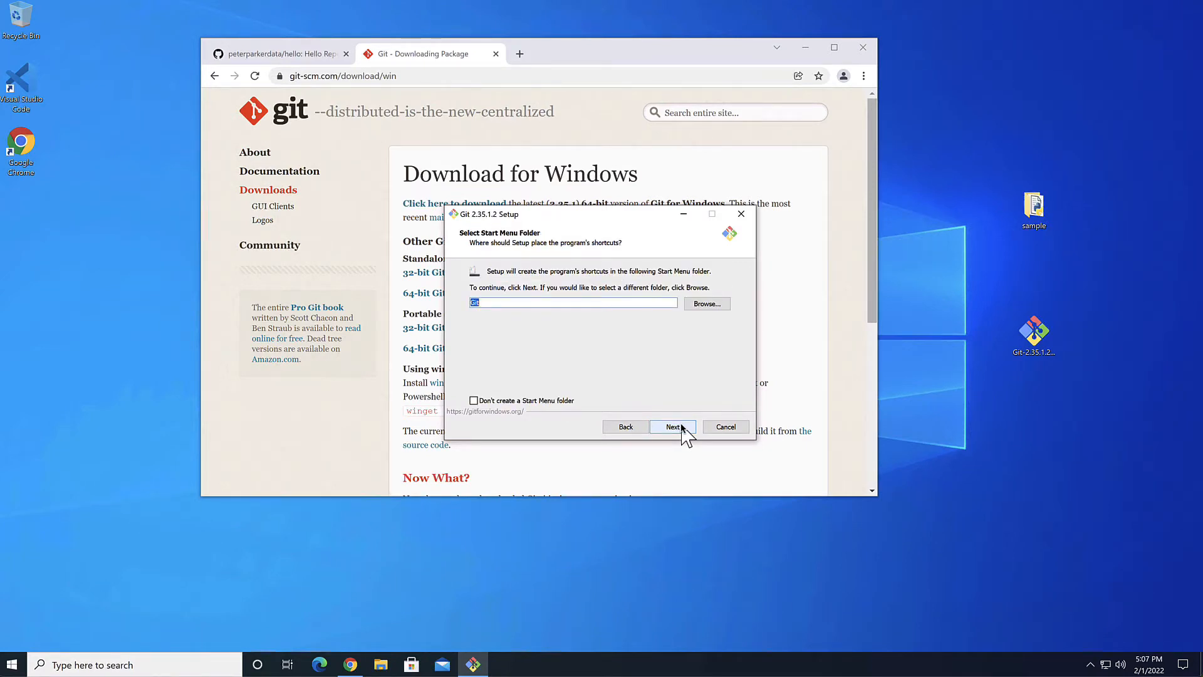
pyautogui.click(673, 428)
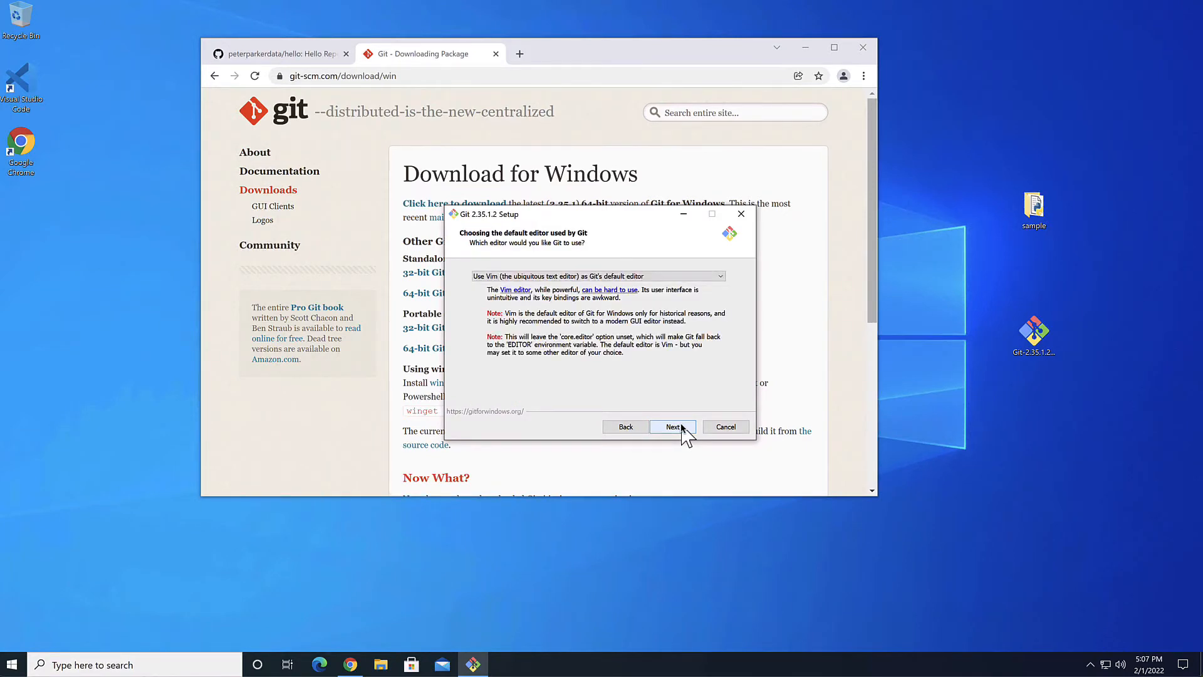
# - Keep Vim as Git's default editor, accept the default for every remaining setup option, and install Git
pyautogui.click(673, 427)
pyautogui.click(672, 427)
pyautogui.click(673, 427)
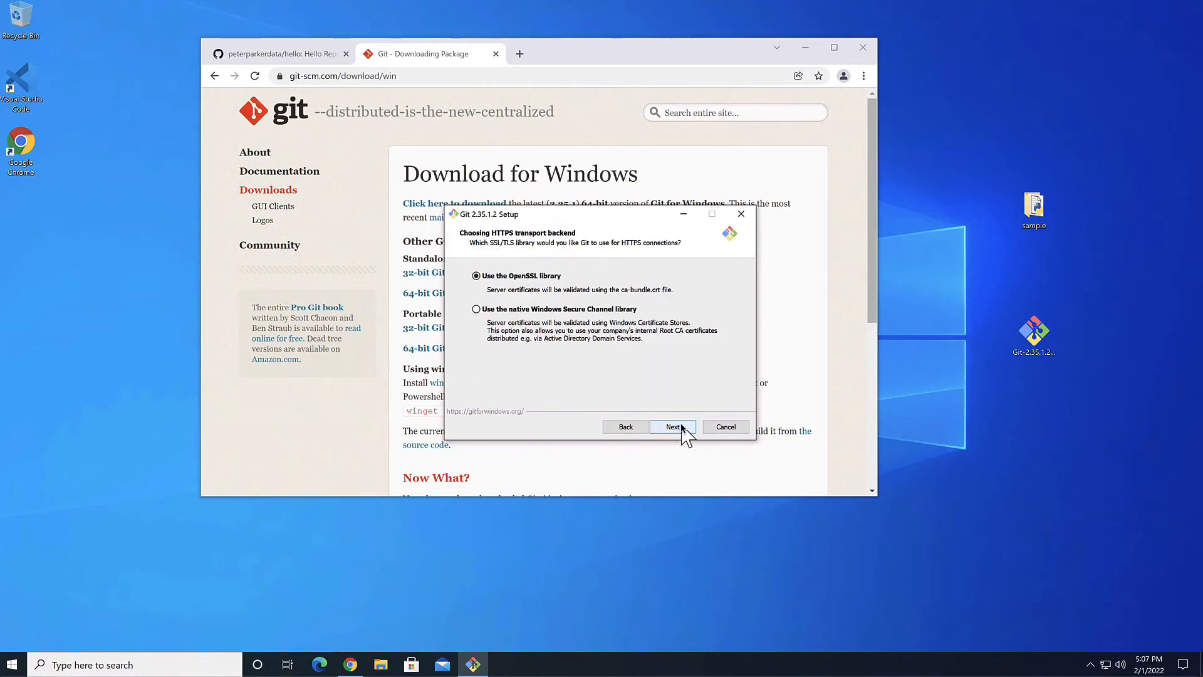
pyautogui.click(673, 427)
pyautogui.click(672, 427)
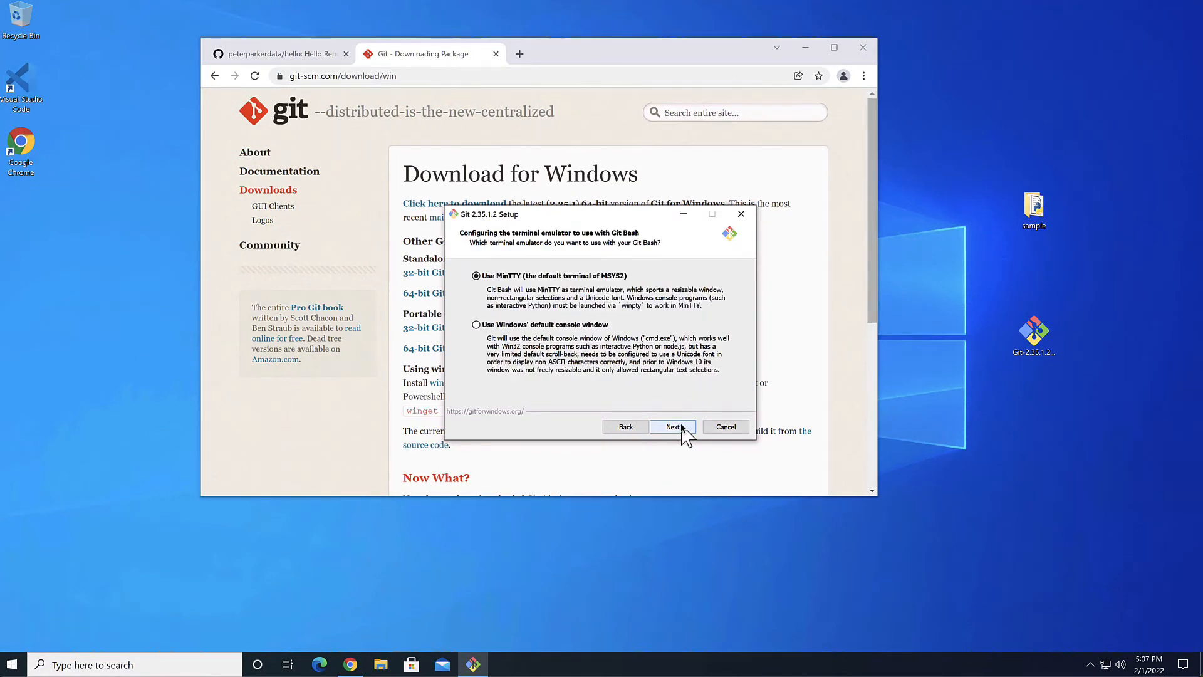
pyautogui.click(673, 427)
pyautogui.click(673, 427)
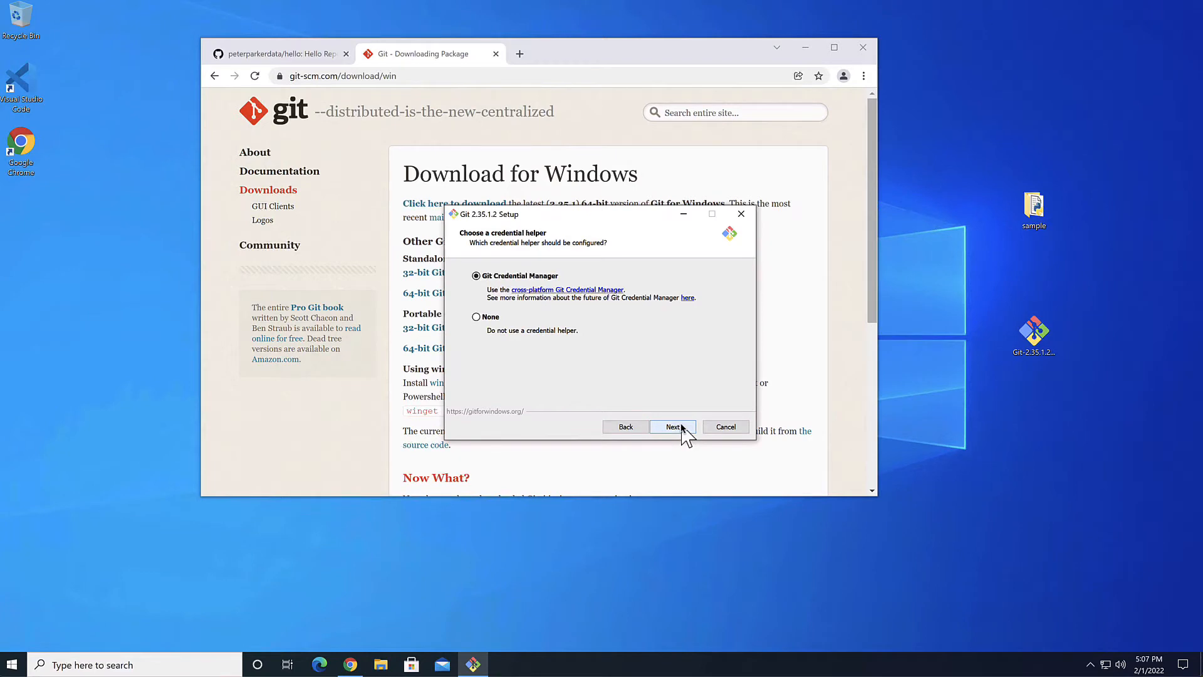
pyautogui.click(673, 427)
pyautogui.click(682, 427)
pyautogui.click(681, 426)
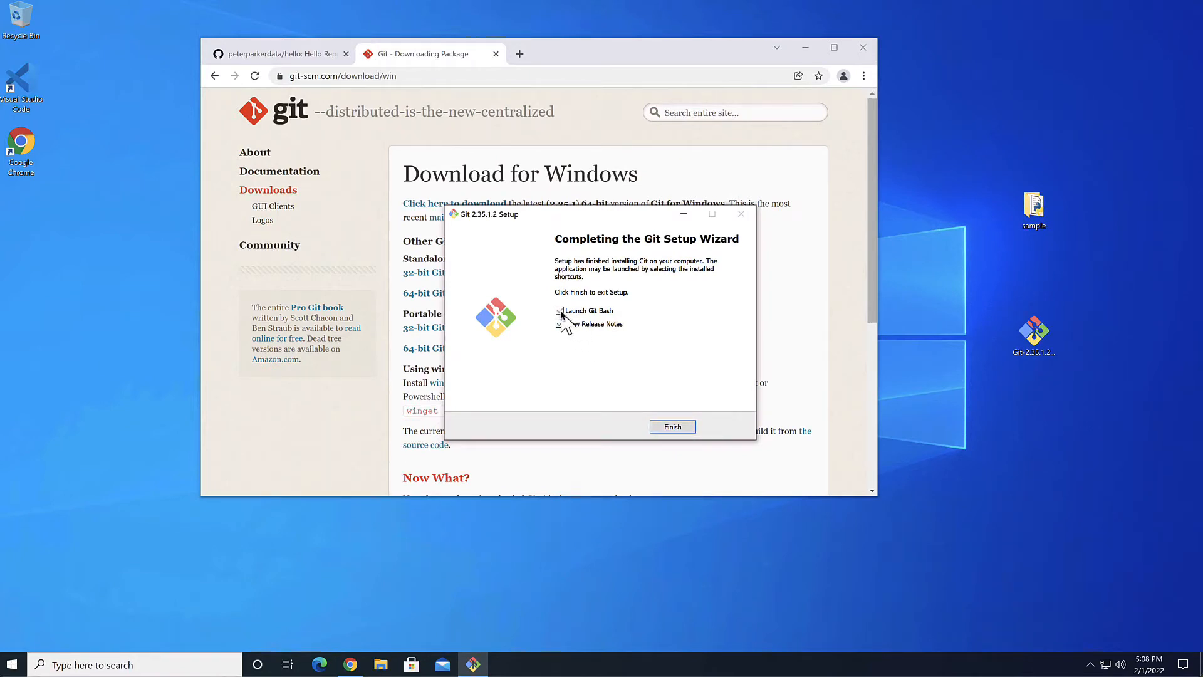
# - Finish the Git setup with Git Bash set to launch, and move the browser window away from the terminal
pyautogui.click(560, 311)
pyautogui.click(670, 428)
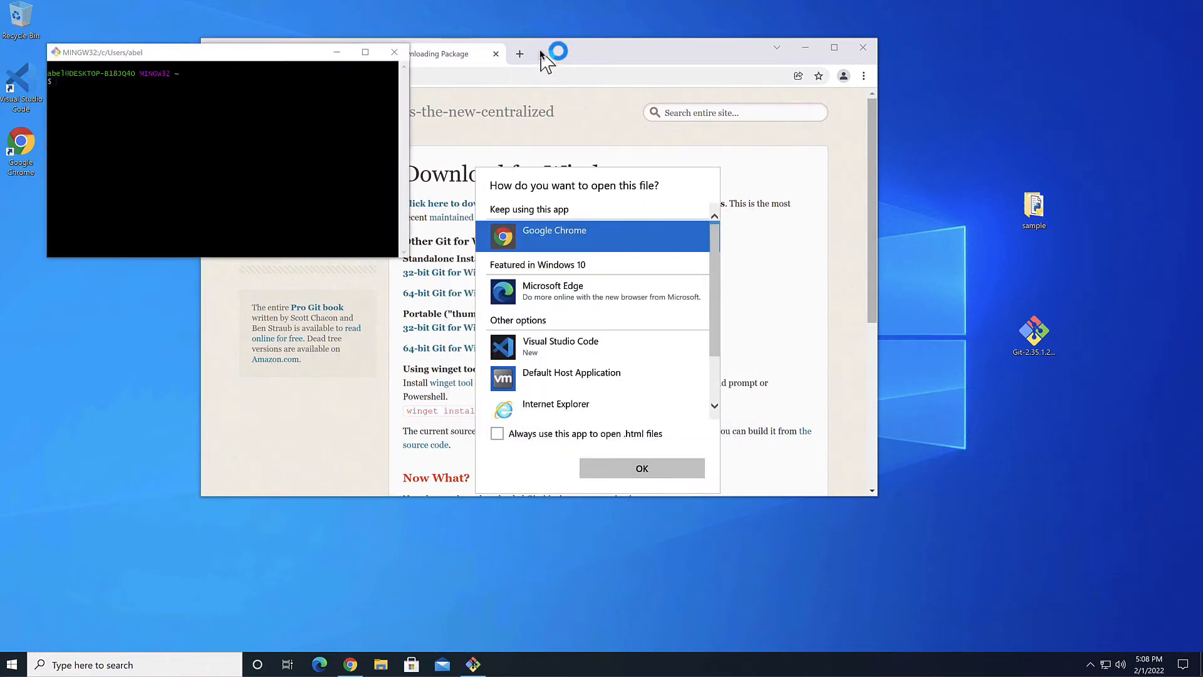
pyautogui.click(540, 52)
pyautogui.moveTo(567, 56); pyautogui.dragTo(659, 85)
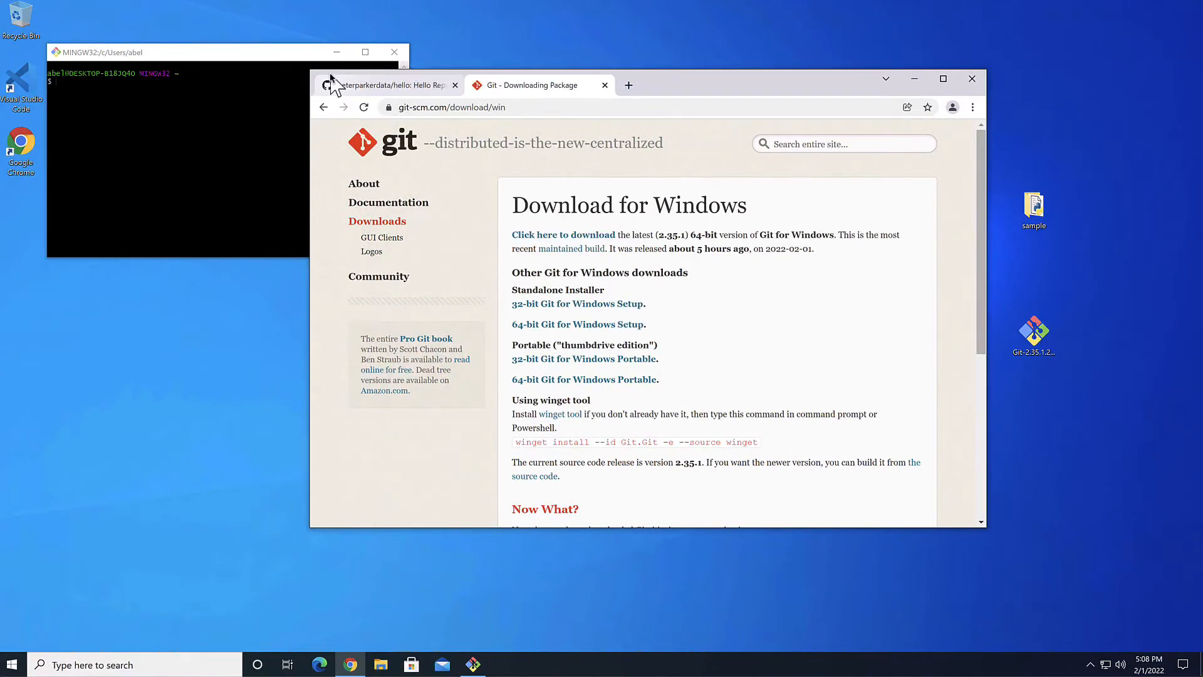
# - Minimize the browser and set Git's global user.name to the GitHub username with git config in Git Bash
pyautogui.click(914, 78)
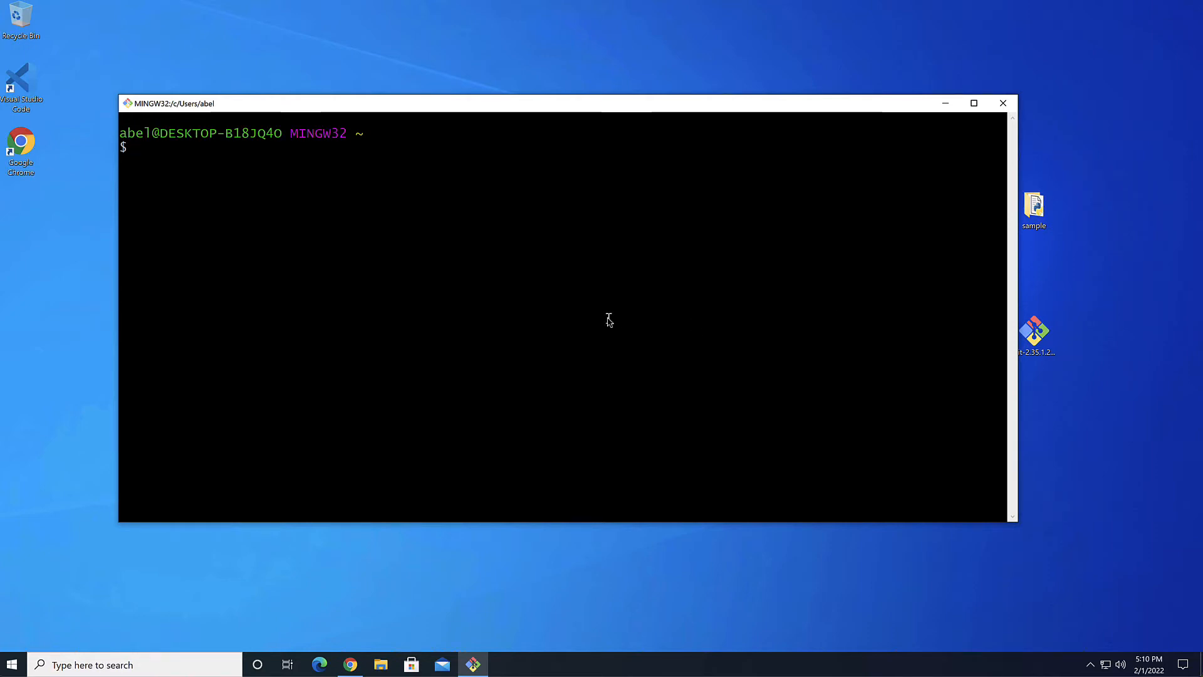
pyautogui.press('super')
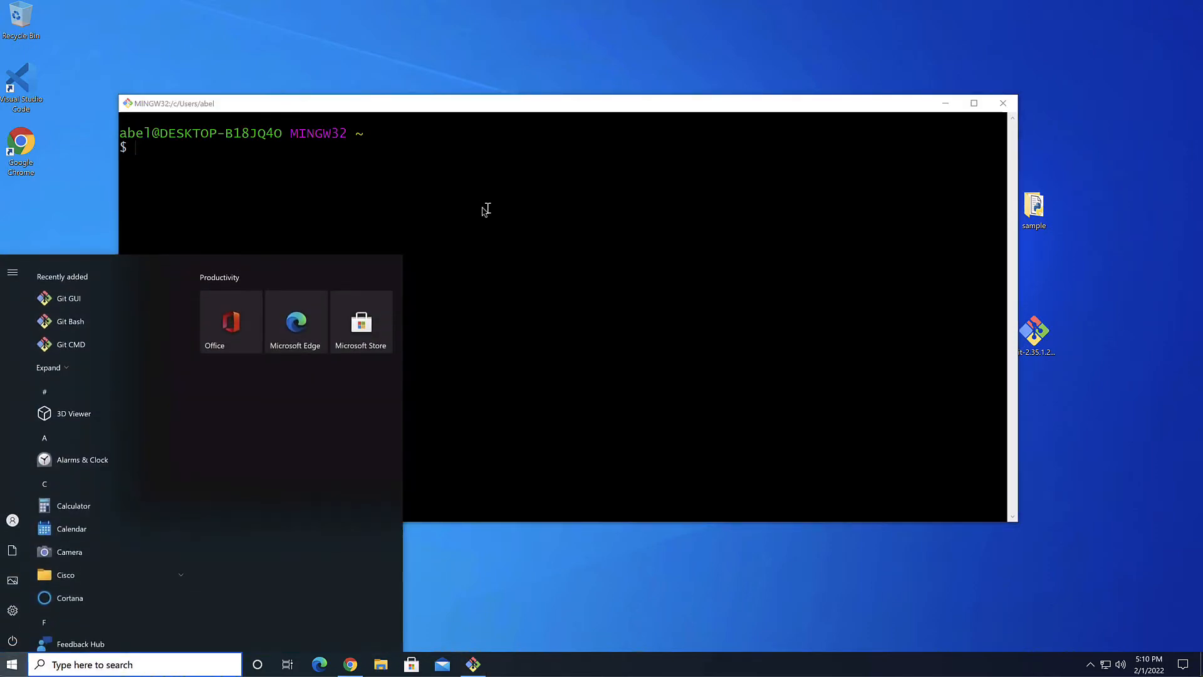
pyautogui.rightClick(482, 208)
pyautogui.click(509, 242)
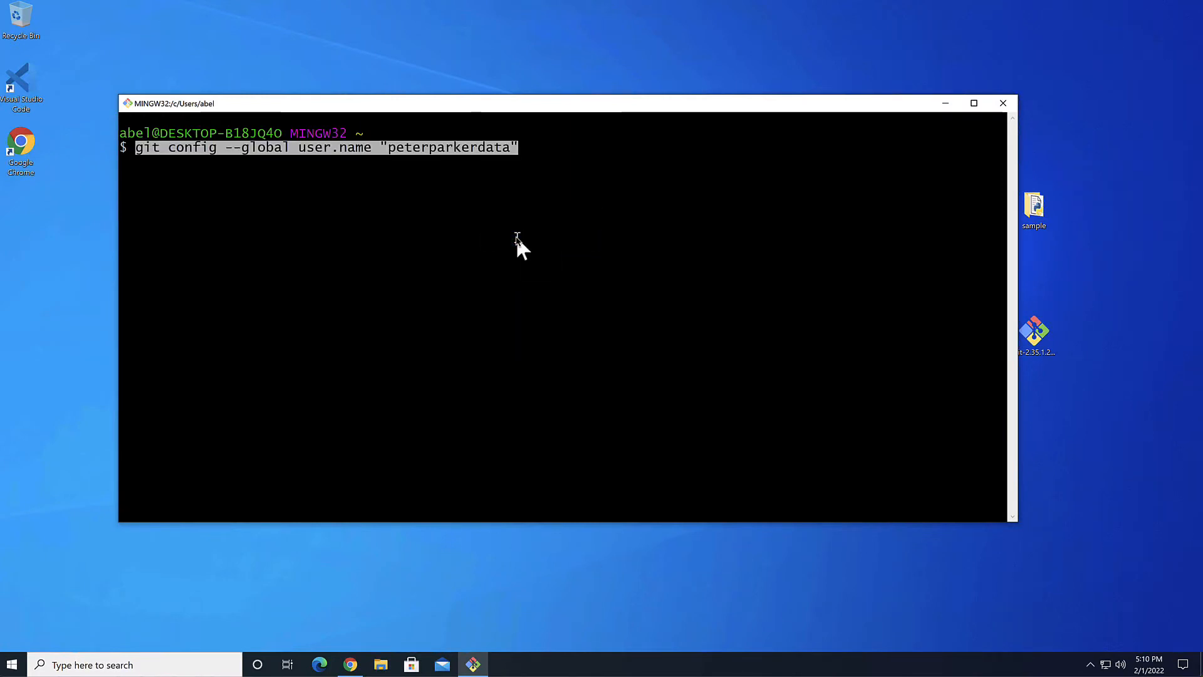
pyautogui.press('Return')
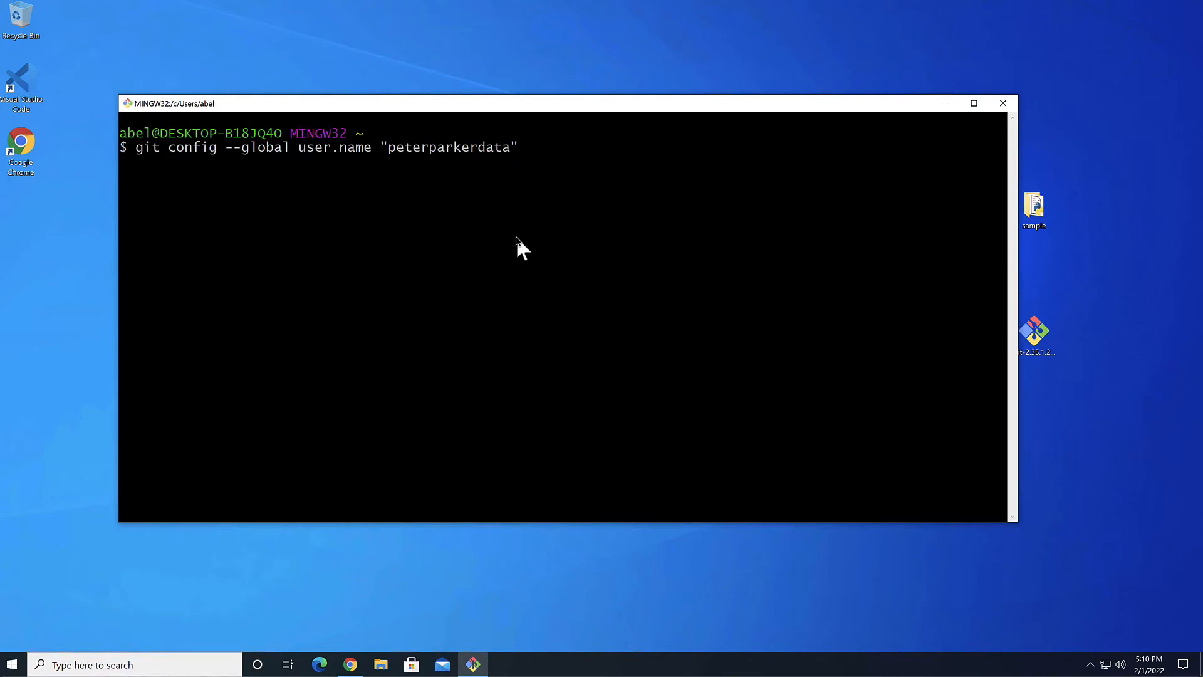
pyautogui.press('Return')
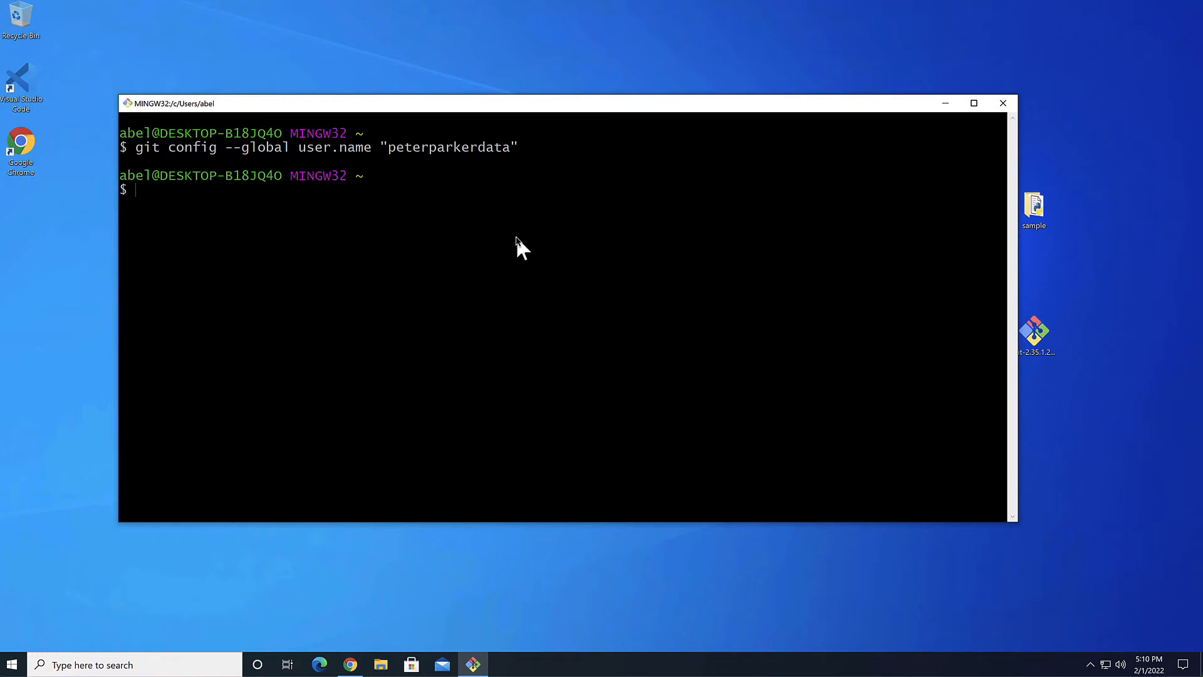
# - Set Git's global user.email to the account's e-mail address with git config, and minimize the terminal
pyautogui.press('shift+Insert')
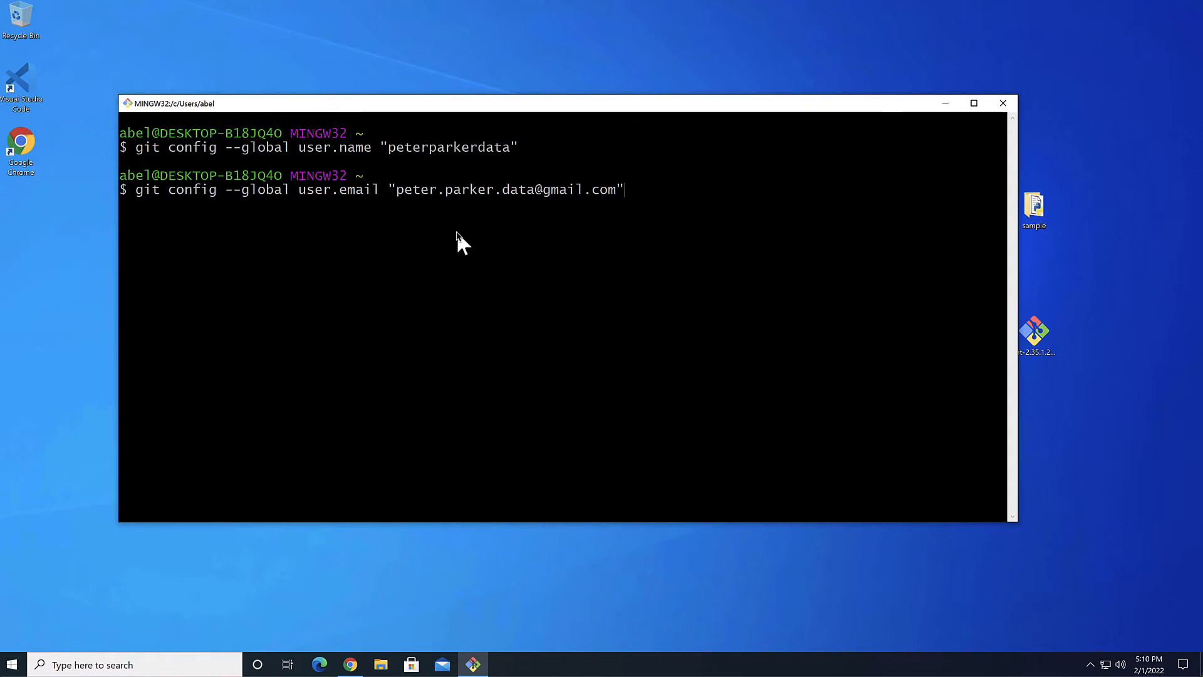
pyautogui.press('Return')
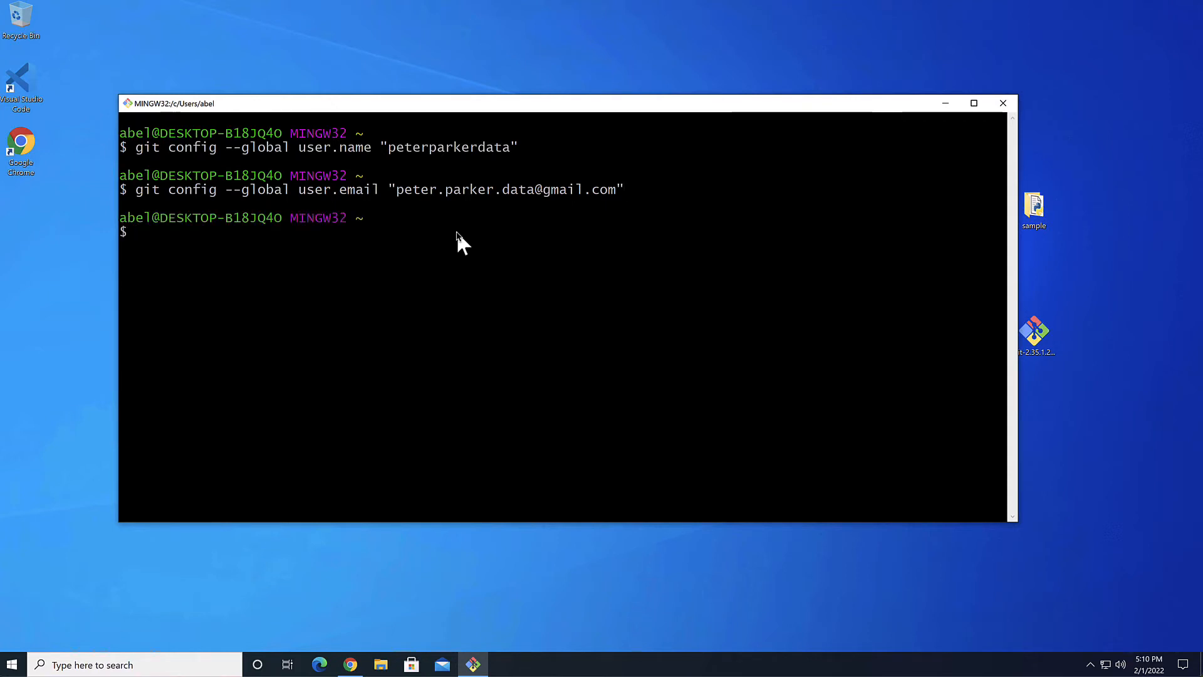
pyautogui.click(945, 103)
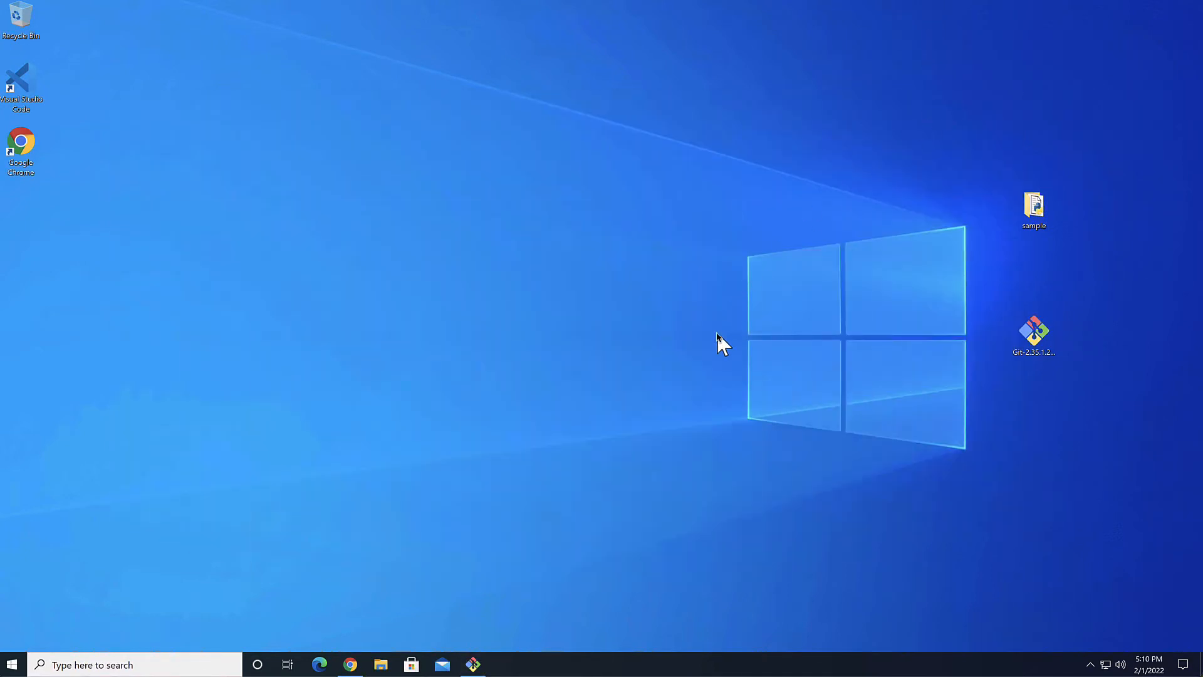
# - Switch to Visual Studio Code and start cloning a repository with GitHub as the source
pyautogui.doubleClick(29, 76)
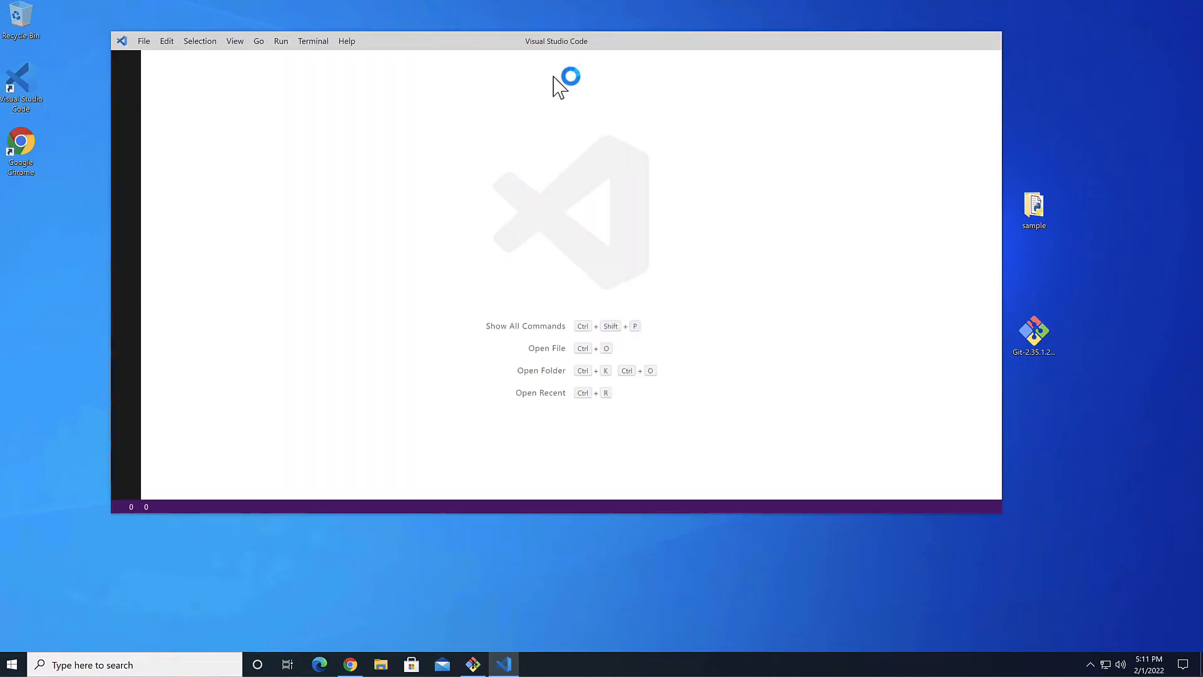
pyautogui.moveTo(587, 44); pyautogui.dragTo(592, 82)
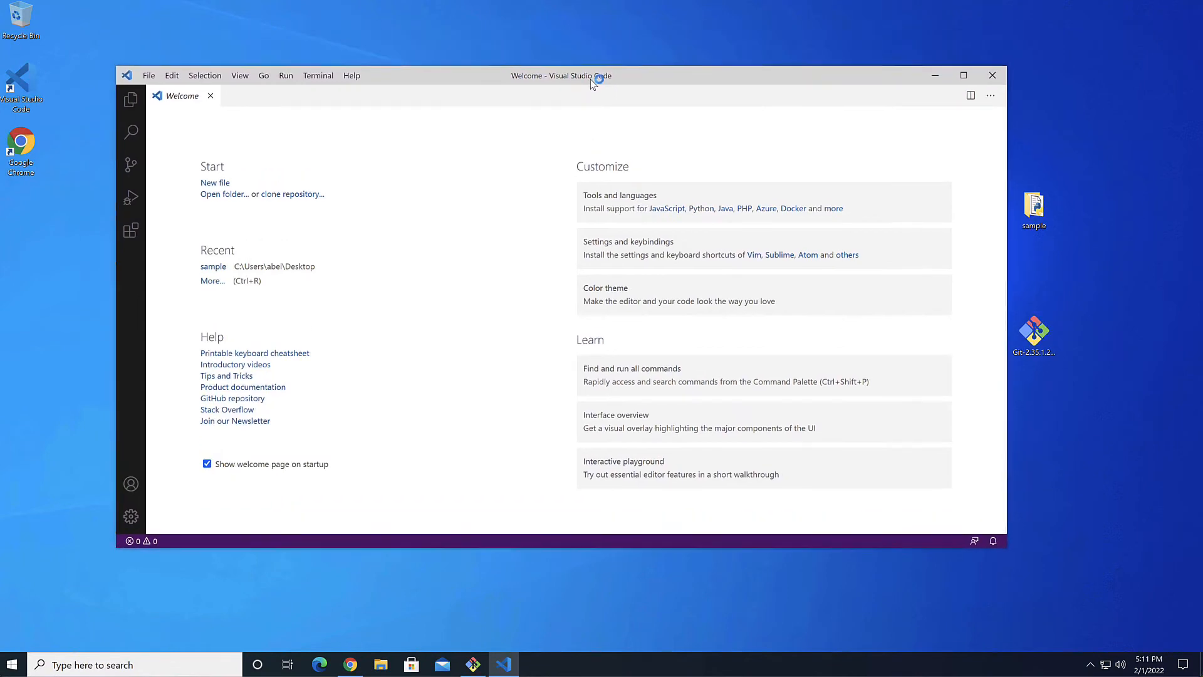
pyautogui.click(298, 199)
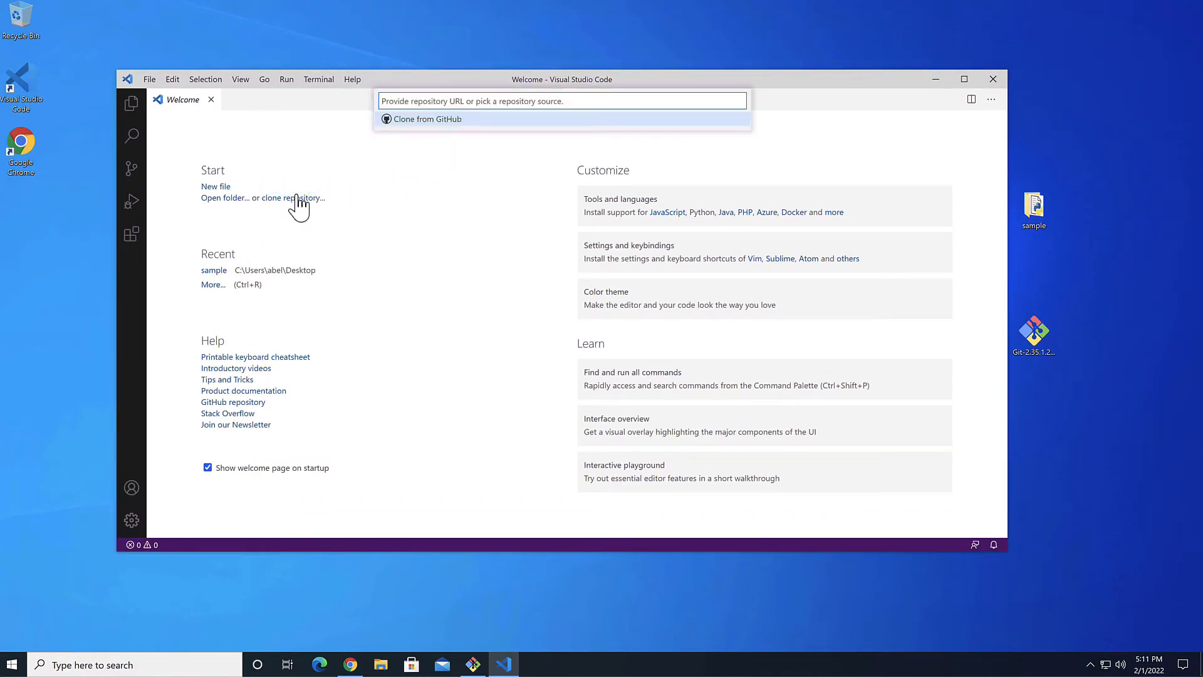
pyautogui.click(450, 124)
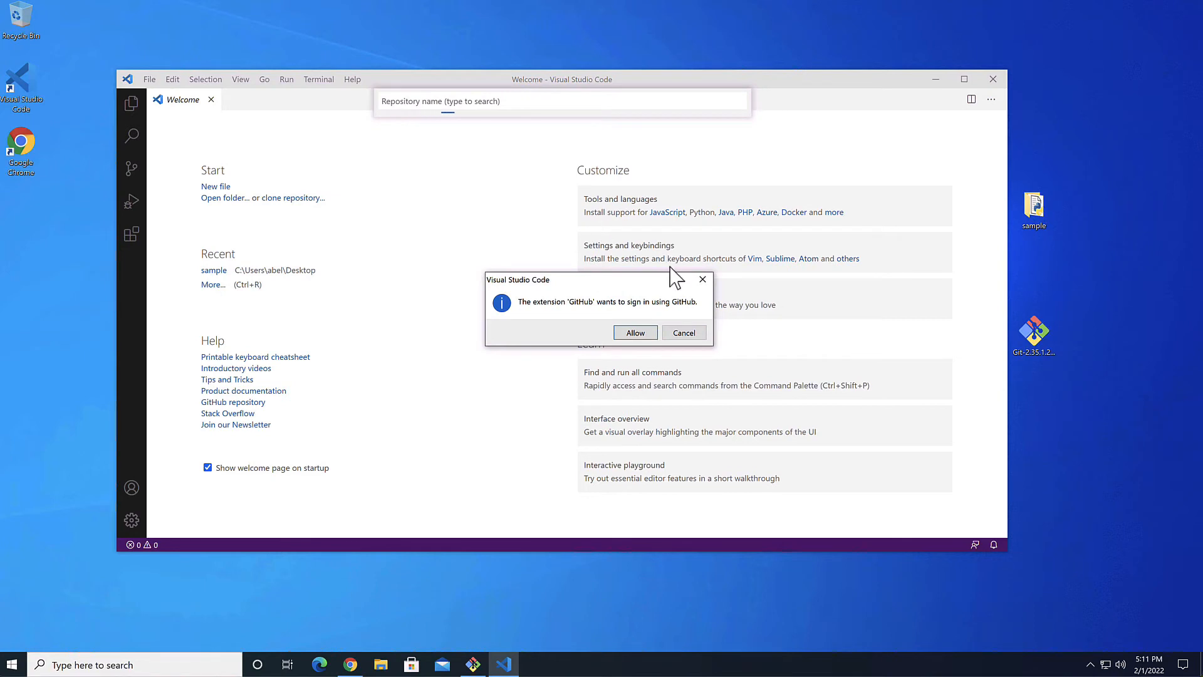
# - Allow the GitHub extension to sign in, authorize Visual Studio Code to access GitHub in the browser, and open the authentication link back in the editor
pyautogui.click(635, 332)
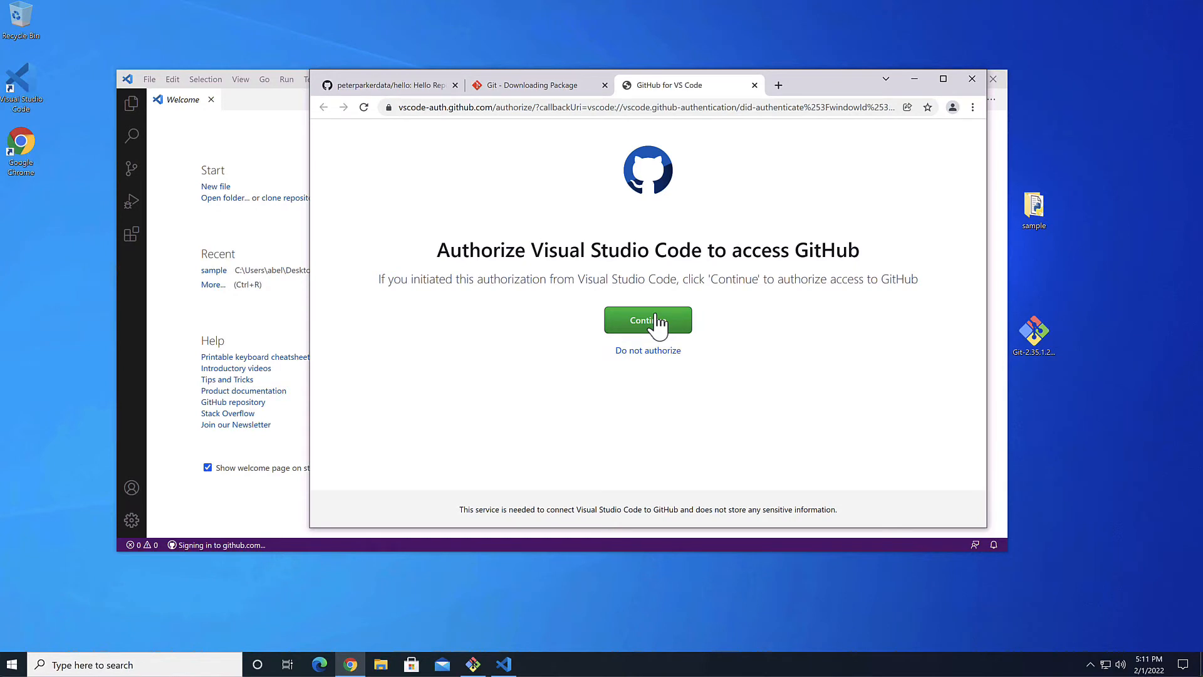
pyautogui.click(657, 320)
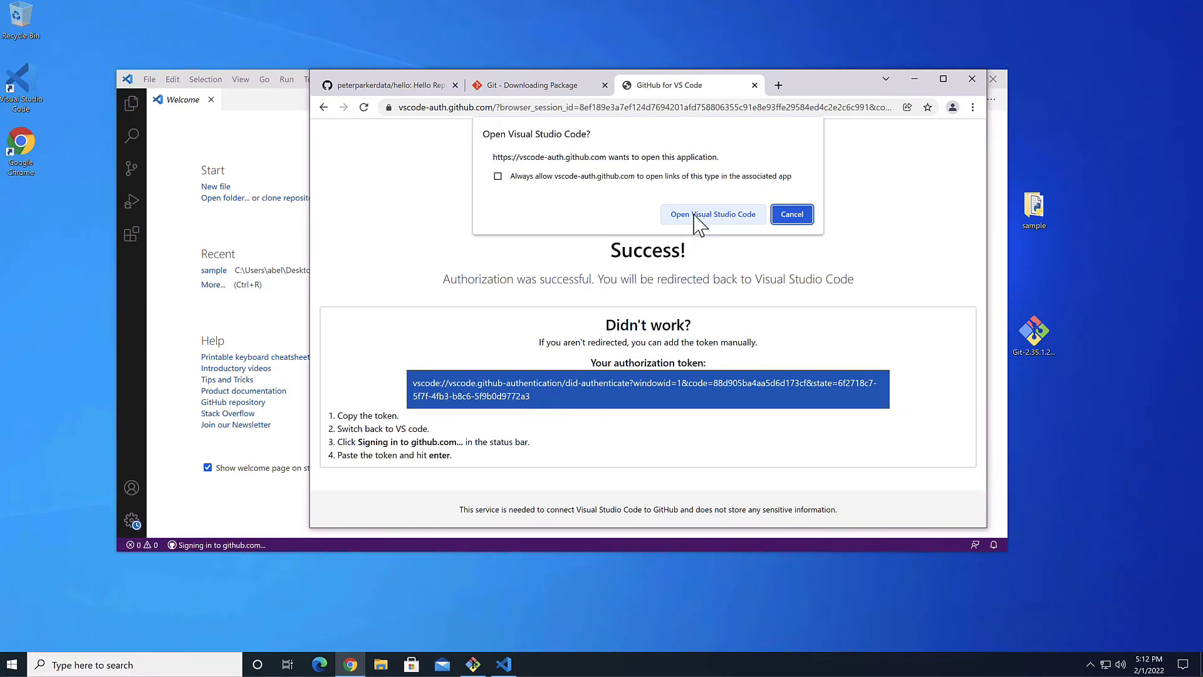
pyautogui.click(698, 218)
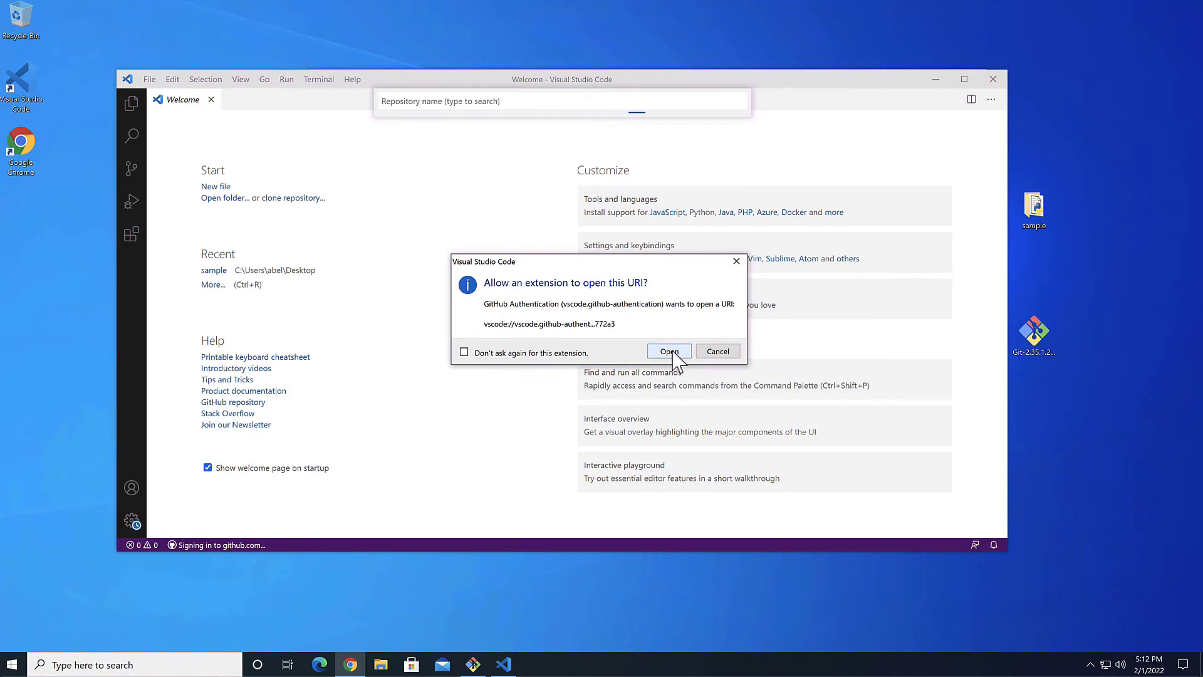
pyautogui.click(669, 351)
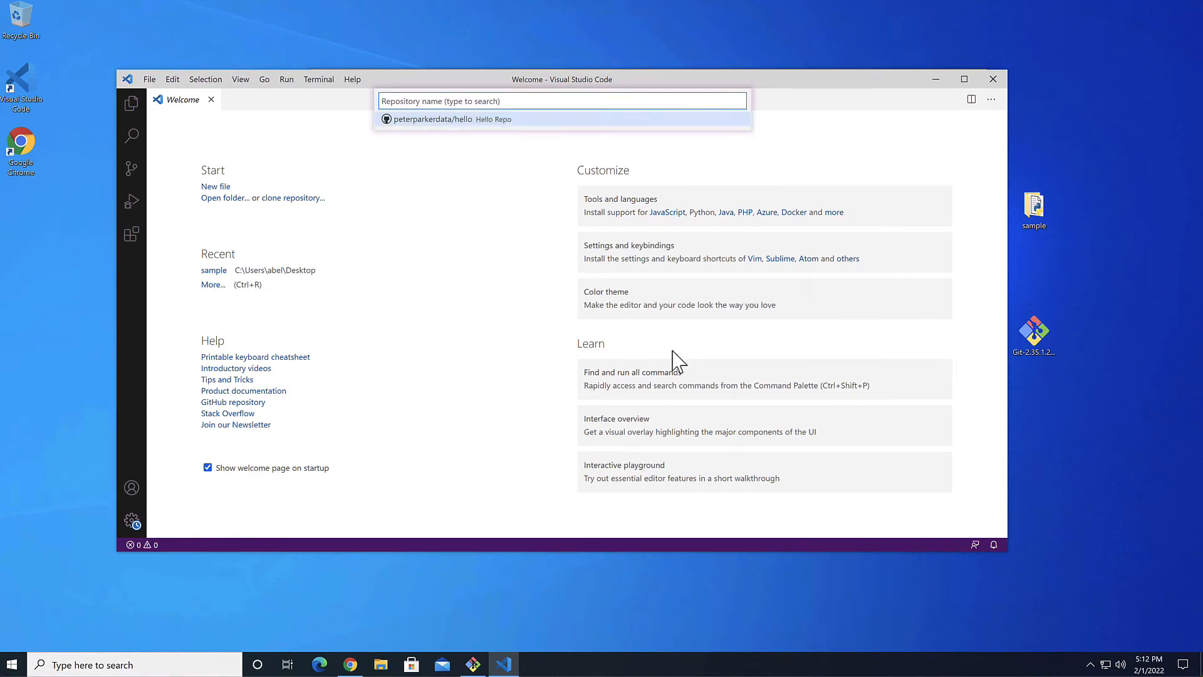
# - Clone the hello repository into the Desktop folder and open the cloned repository in the current window
pyautogui.click(455, 119)
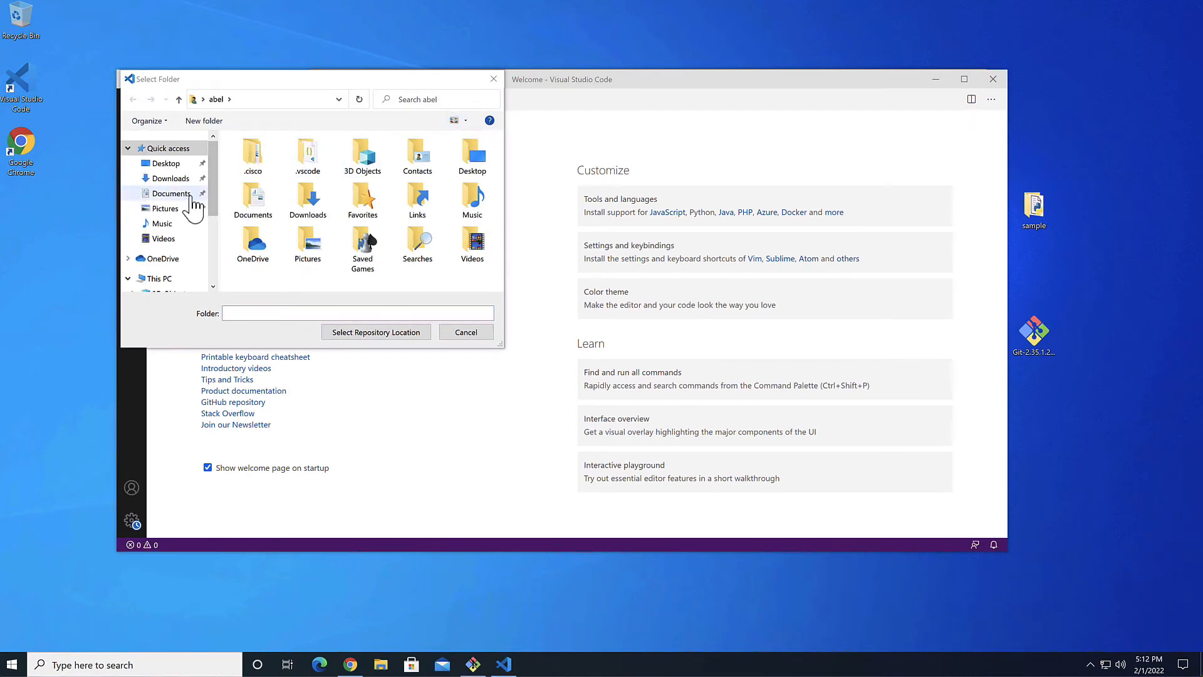
pyautogui.click(166, 164)
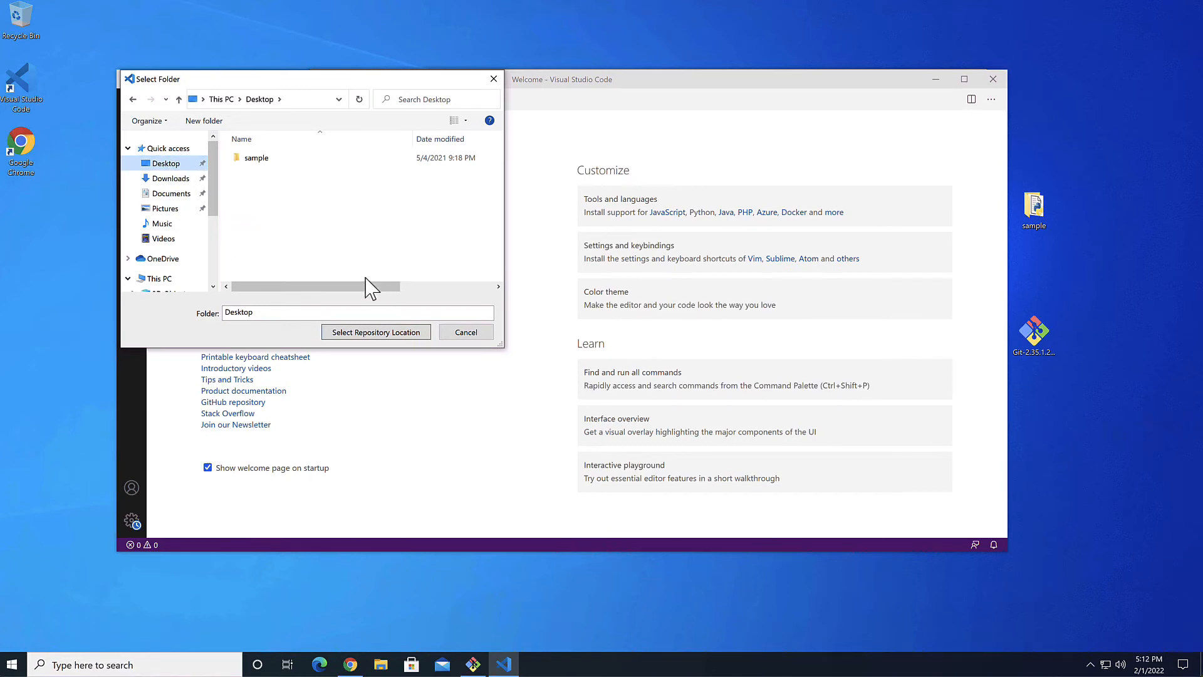
pyautogui.click(367, 332)
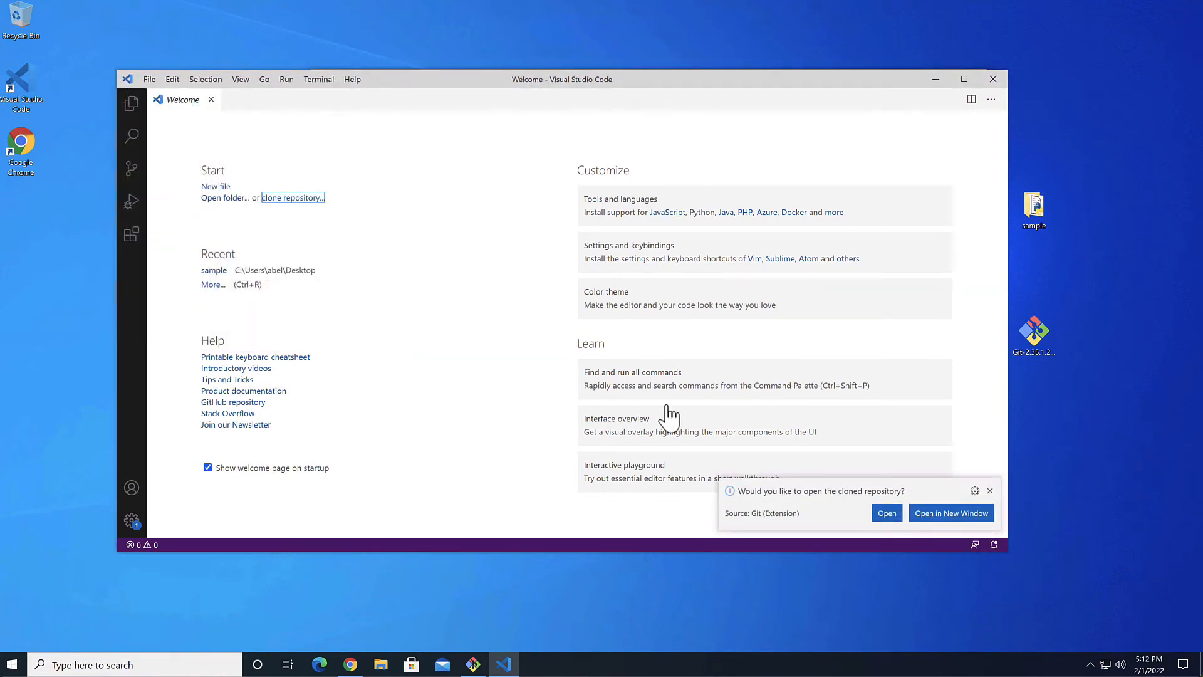
pyautogui.click(887, 514)
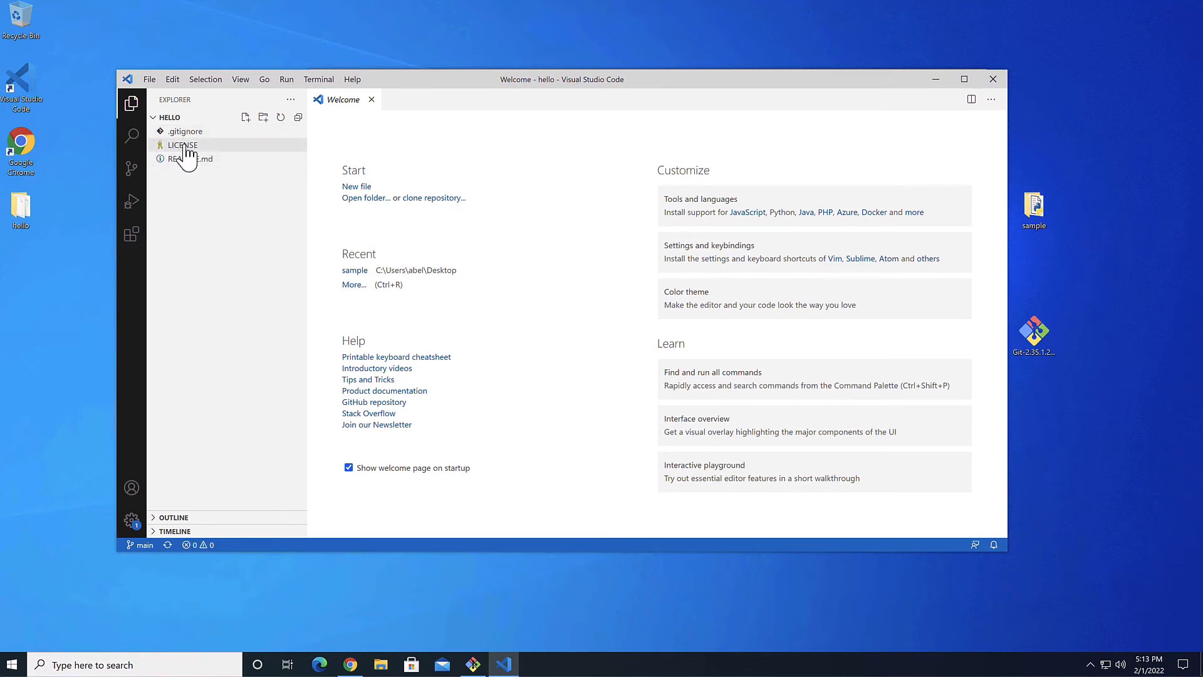
# - Create a file named index.html in the hello folder containing the text "Hello World!" and save it
pyautogui.click(246, 118)
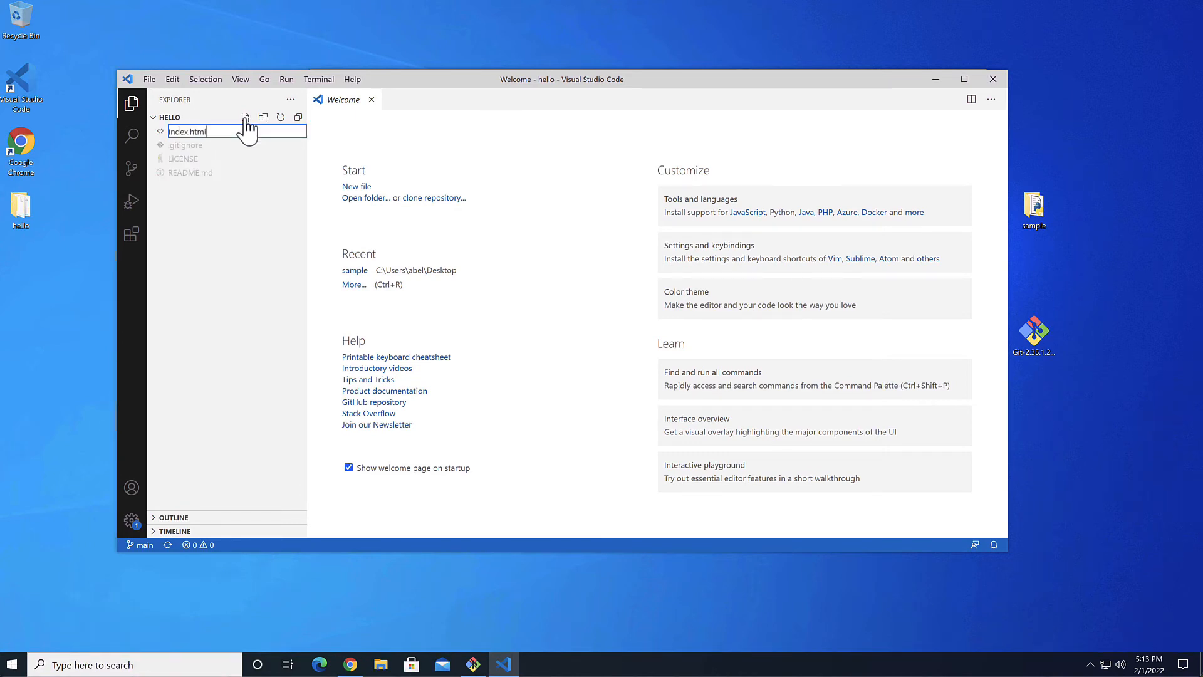
pyautogui.press('Return')
pyautogui.write('H')
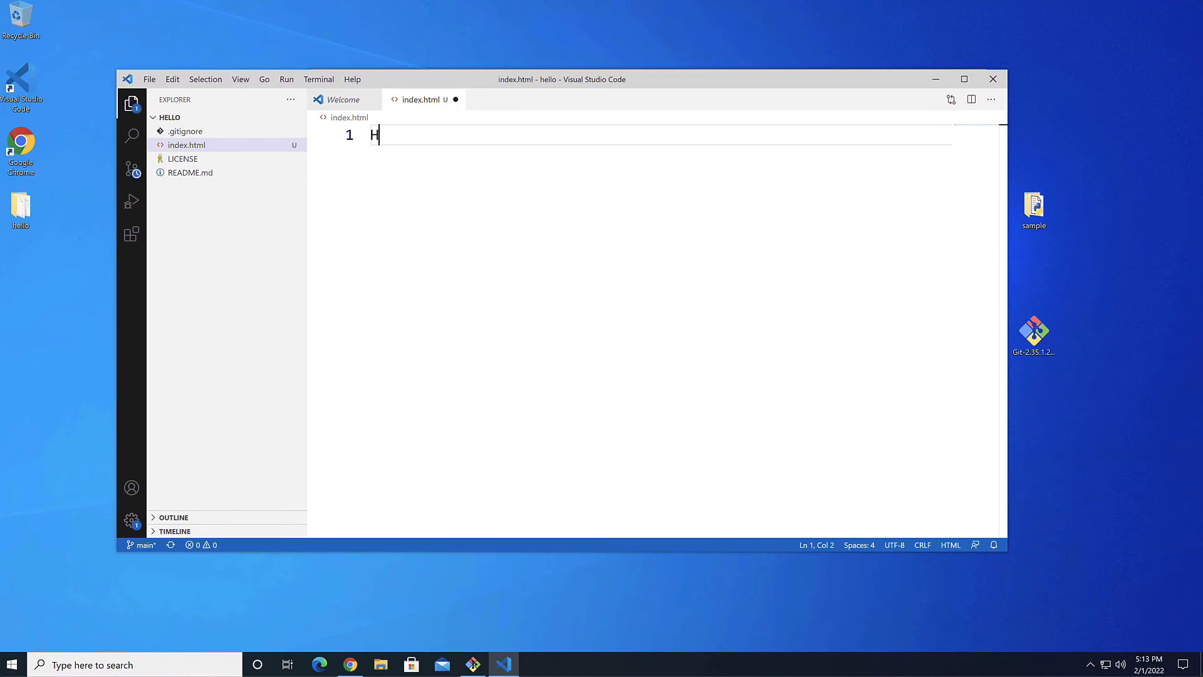
pyautogui.write('ello World')
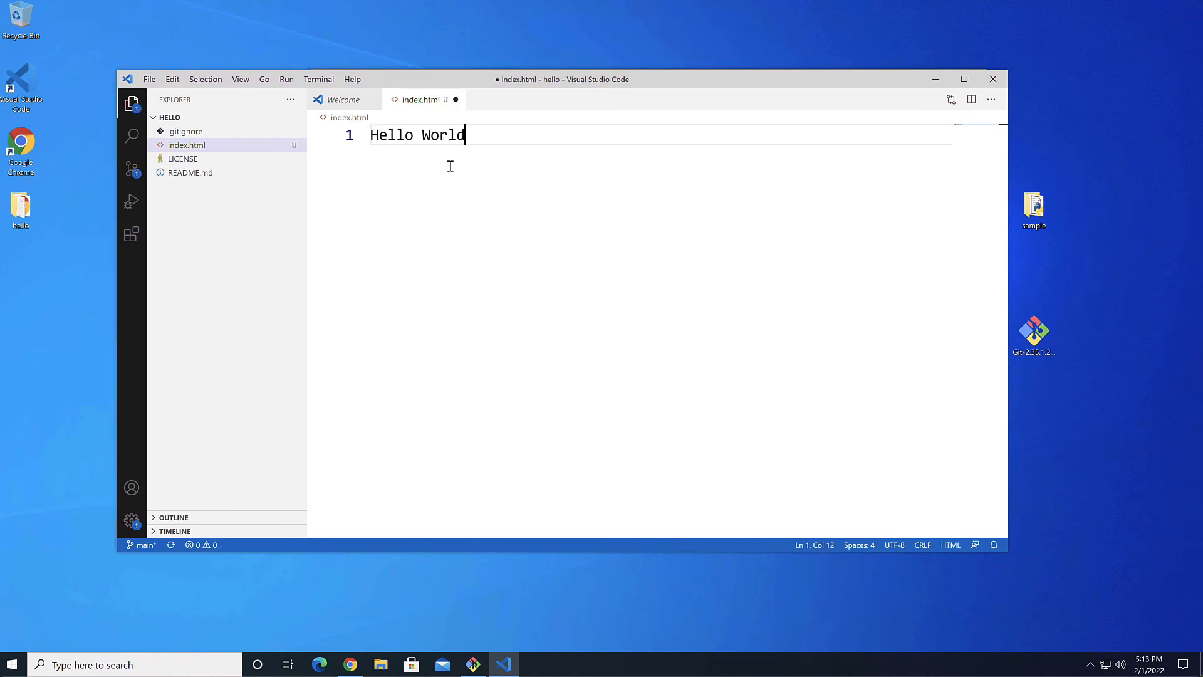
pyautogui.write('!')
pyautogui.hotkey('ctrl', 's')
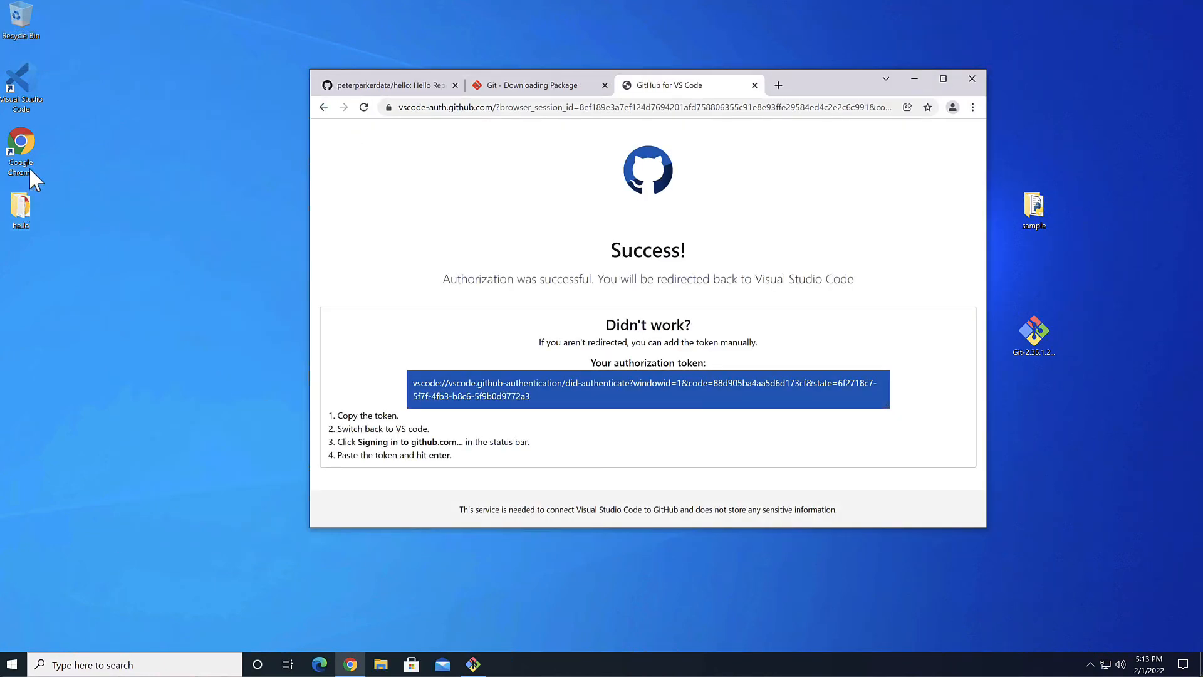
# - Relaunch Visual Studio Code and trust the authors of all files in the parent folder 'Desktop', closing the release notes
pyautogui.doubleClick(31, 86)
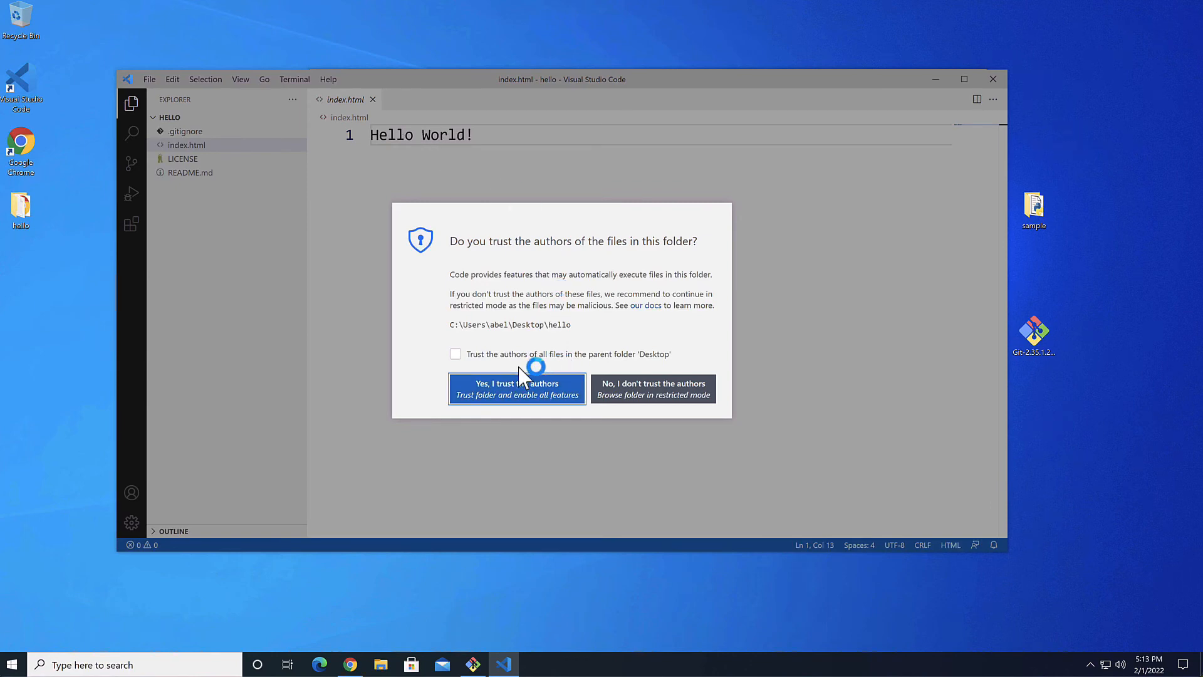
pyautogui.click(467, 355)
pyautogui.click(491, 388)
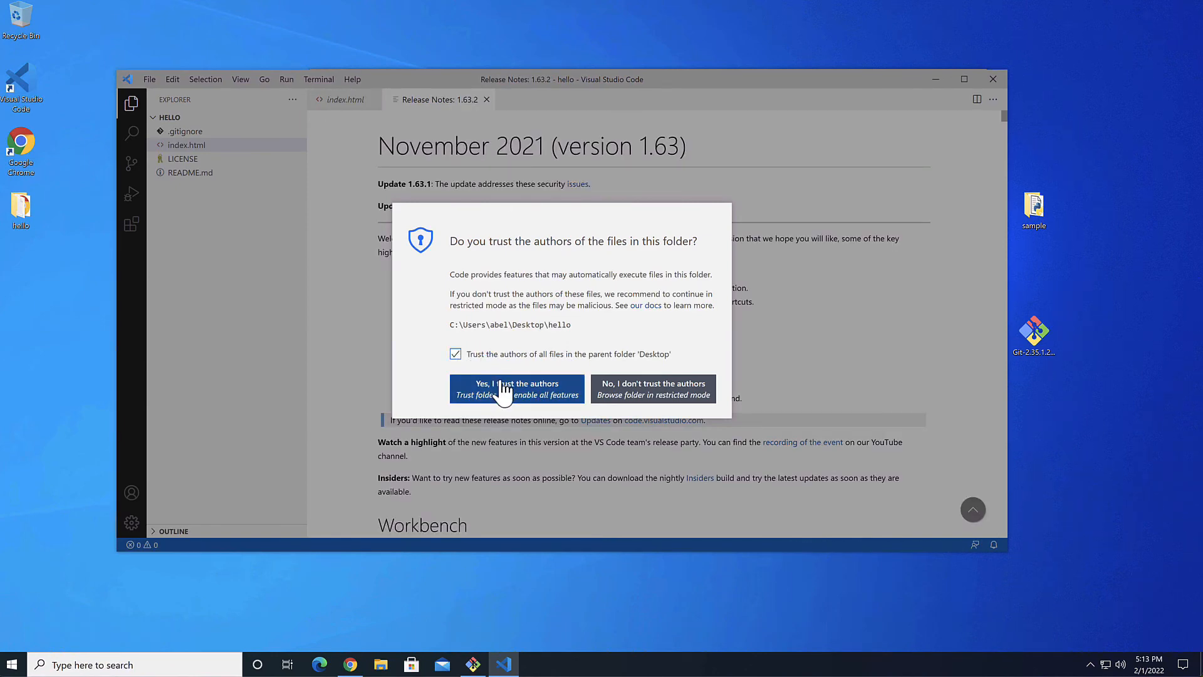
pyautogui.click(487, 98)
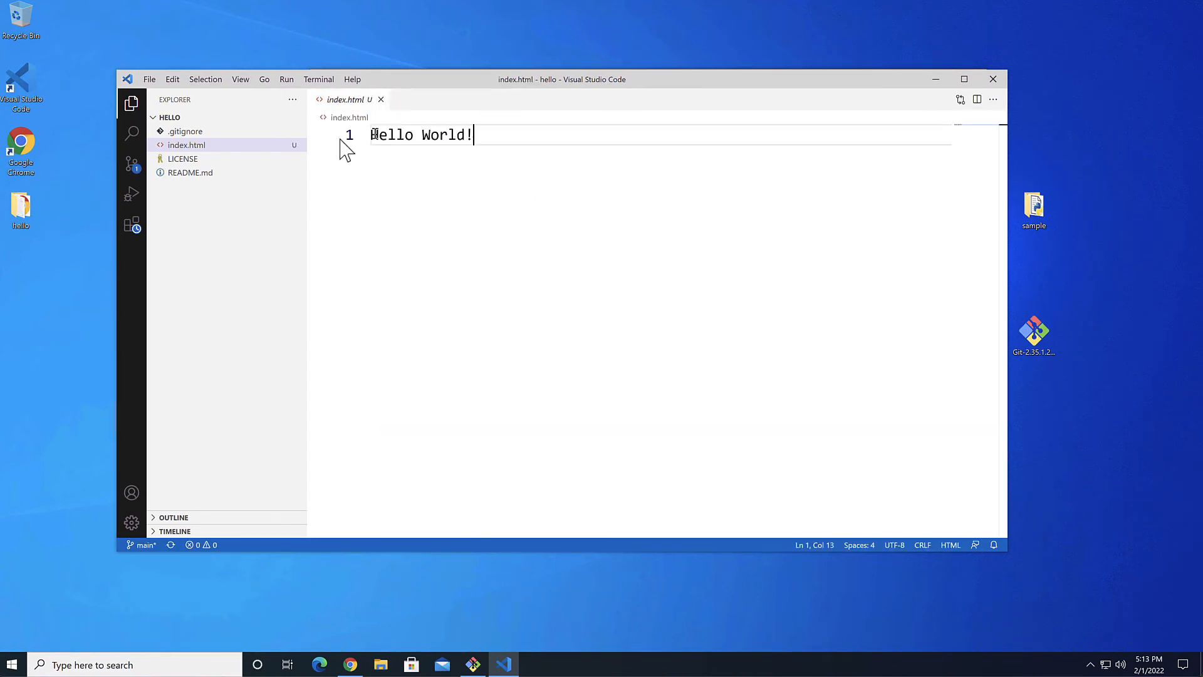
# - Commit index.html with the message "First Commit", agreeing to stage all changes and commit them directly
pyautogui.click(134, 167)
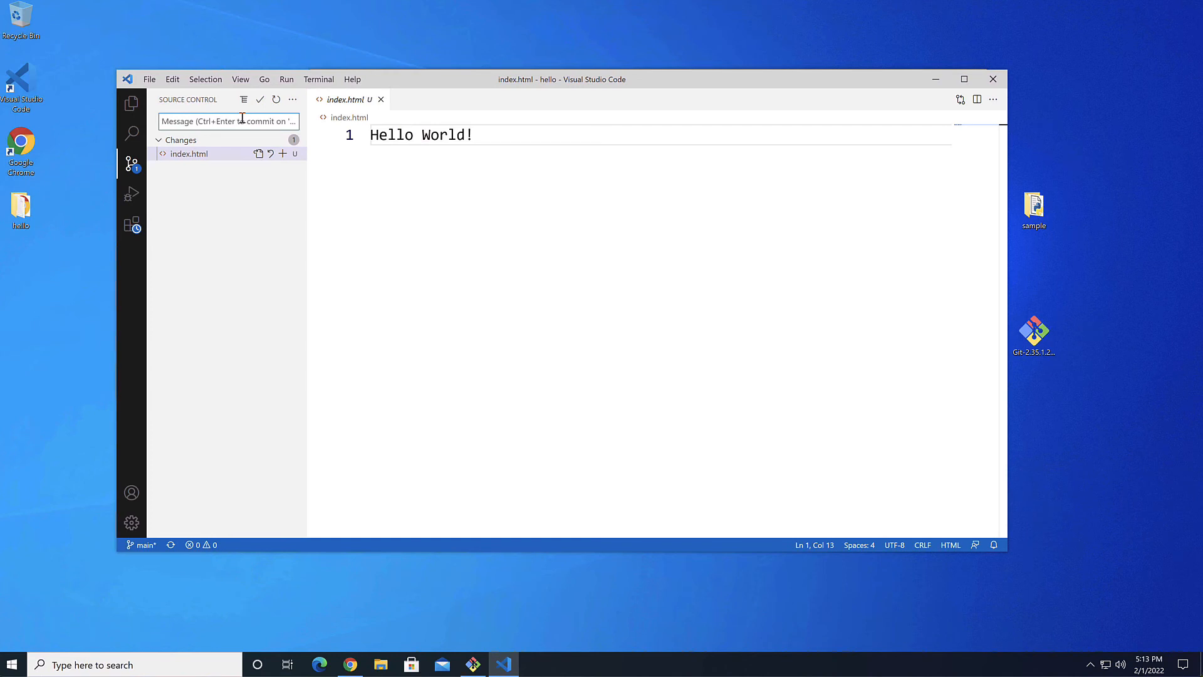
pyautogui.write('First Commit')
pyautogui.click(260, 100)
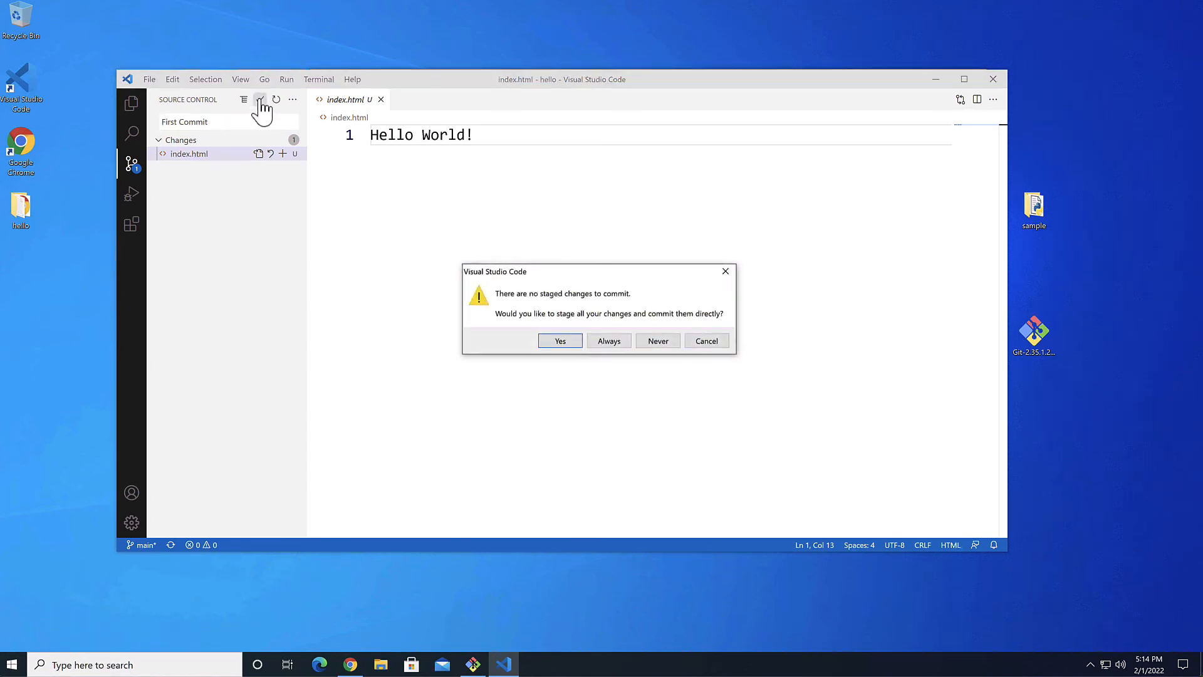
pyautogui.click(561, 341)
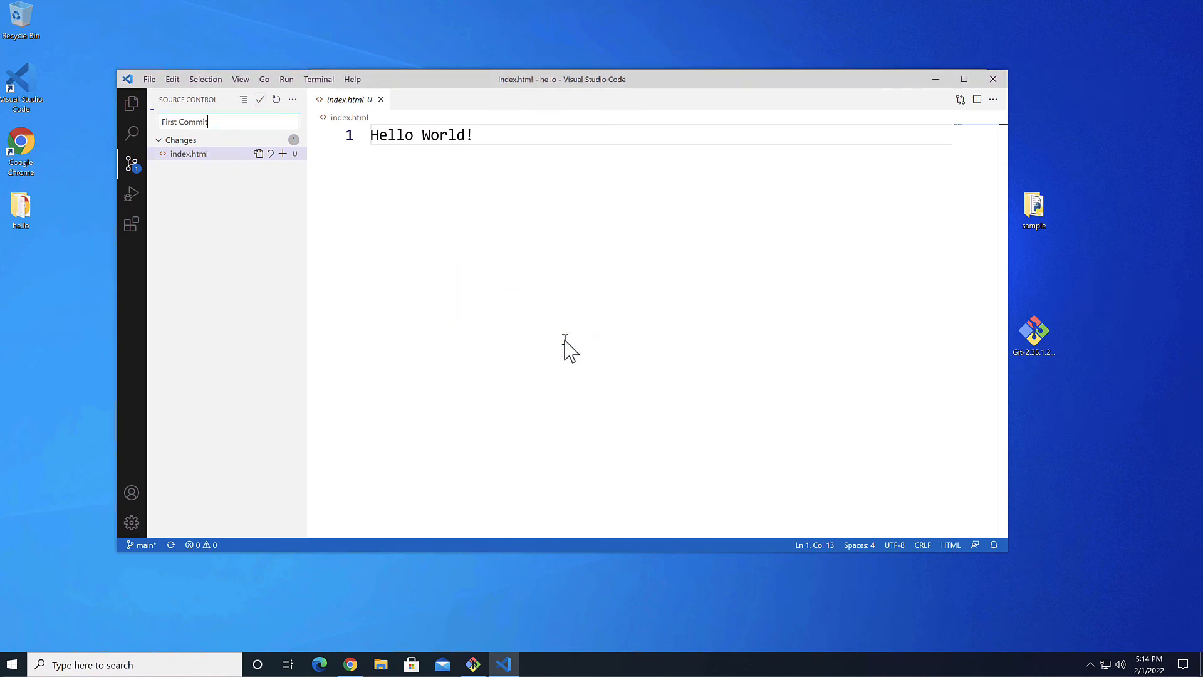
# - Push the commit to GitHub, signing in through the browser and authorizing Git Credential Manager in Chrome
pyautogui.click(293, 100)
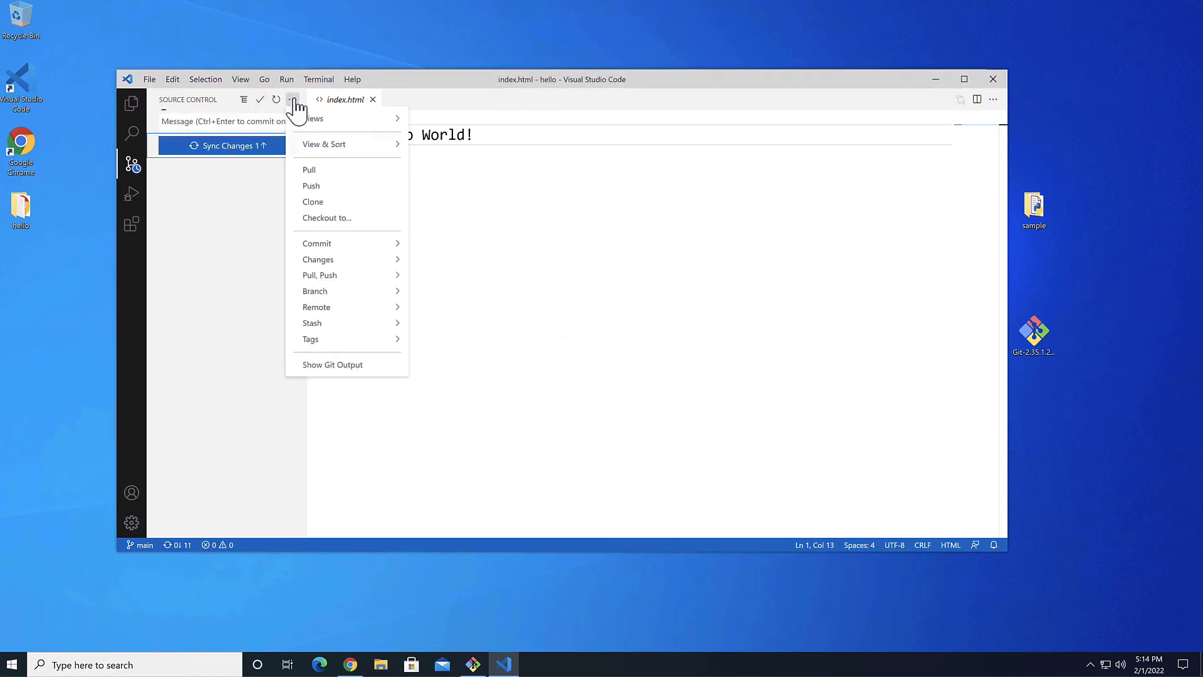
pyautogui.click(311, 186)
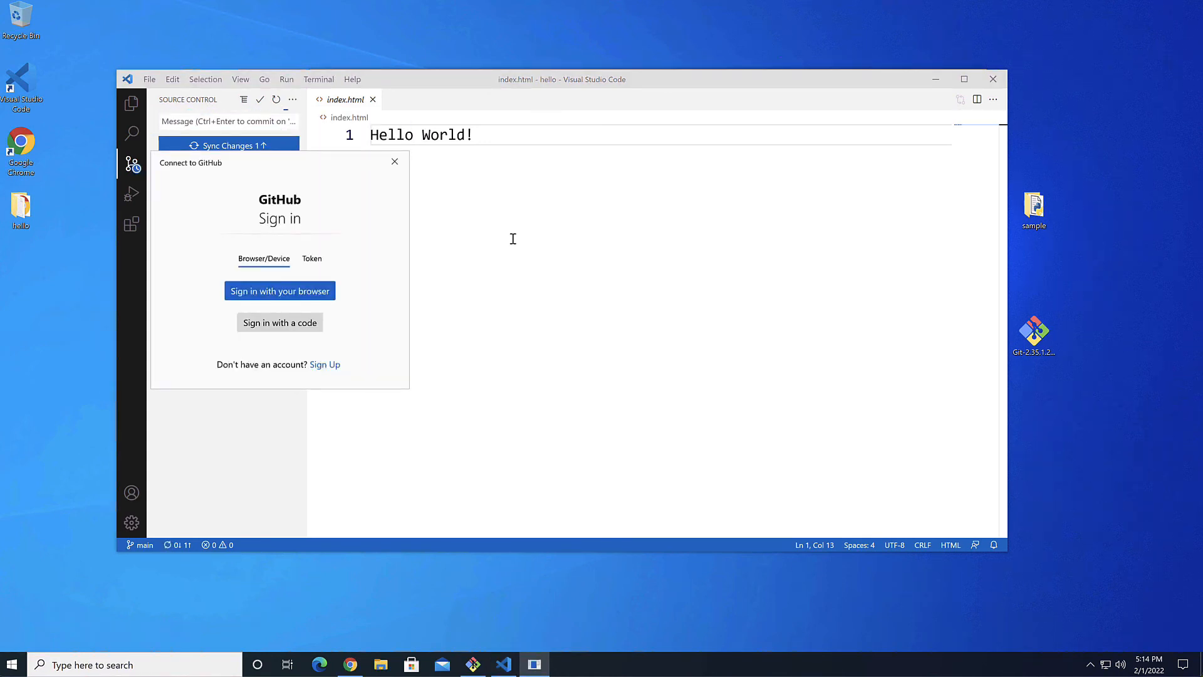
pyautogui.moveTo(305, 164); pyautogui.dragTo(533, 205)
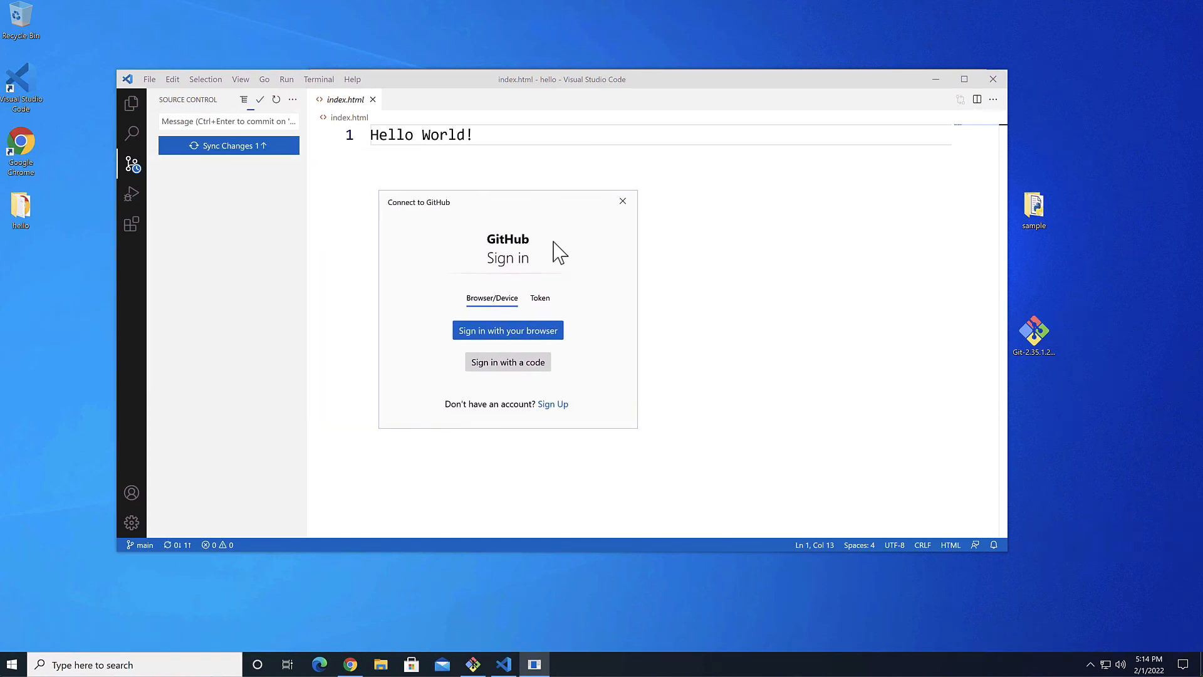
pyautogui.click(525, 330)
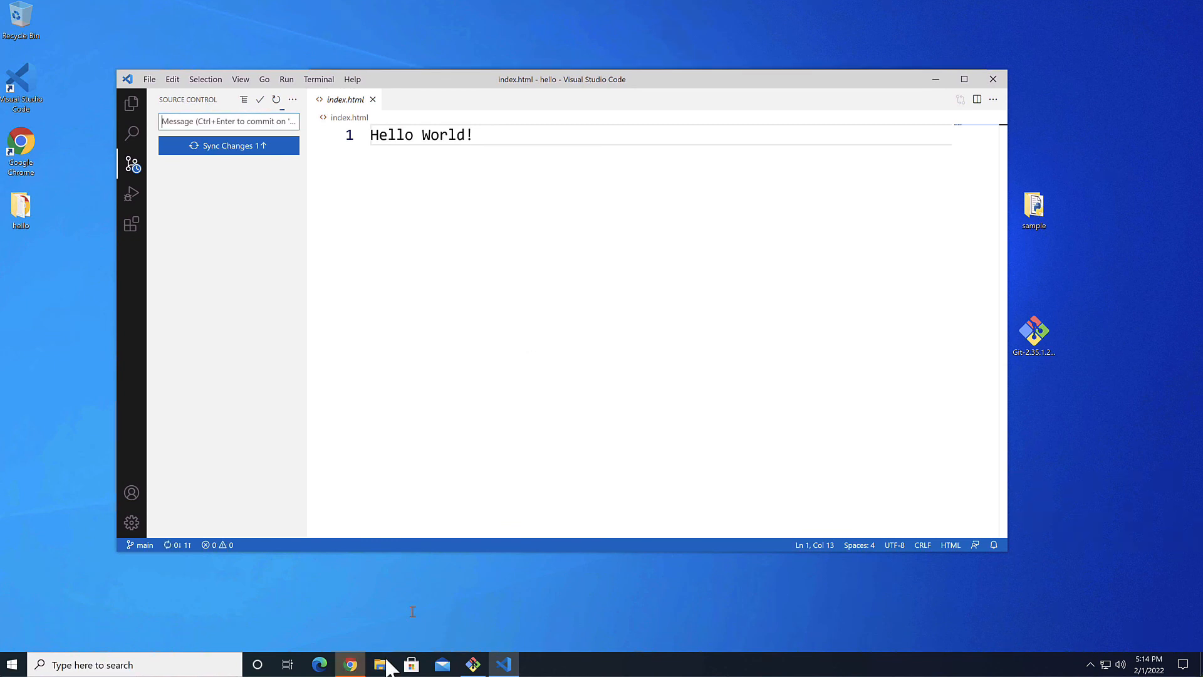
pyautogui.click(354, 664)
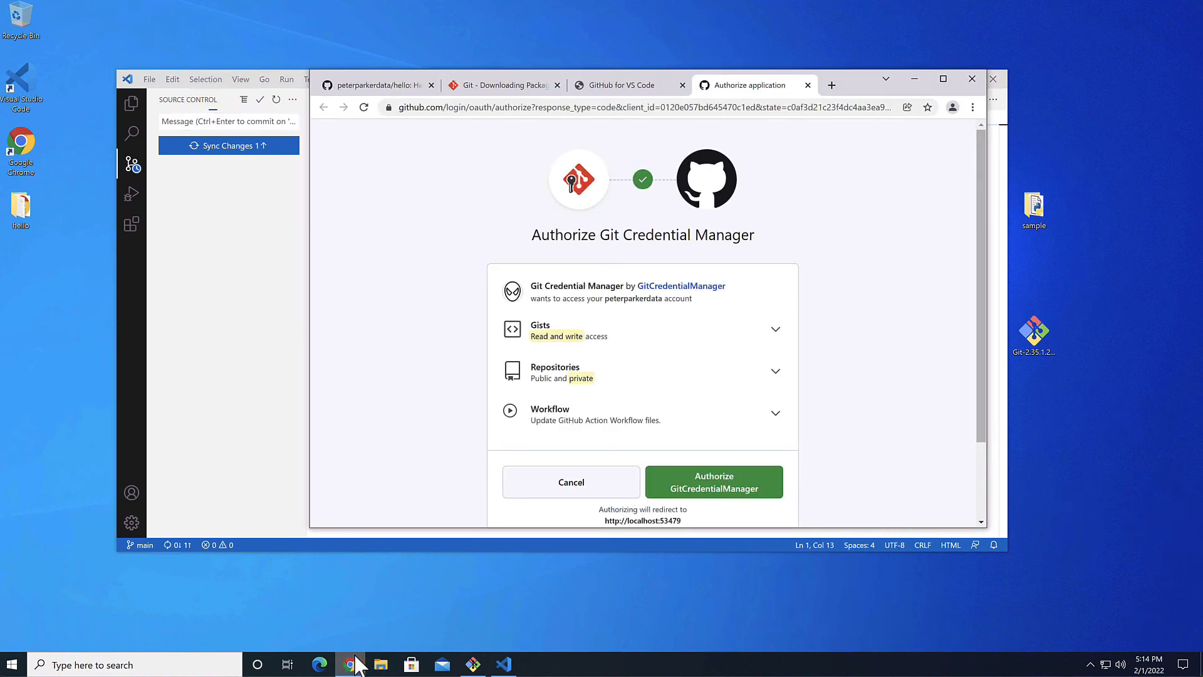
pyautogui.moveTo(863, 86); pyautogui.dragTo(995, 153)
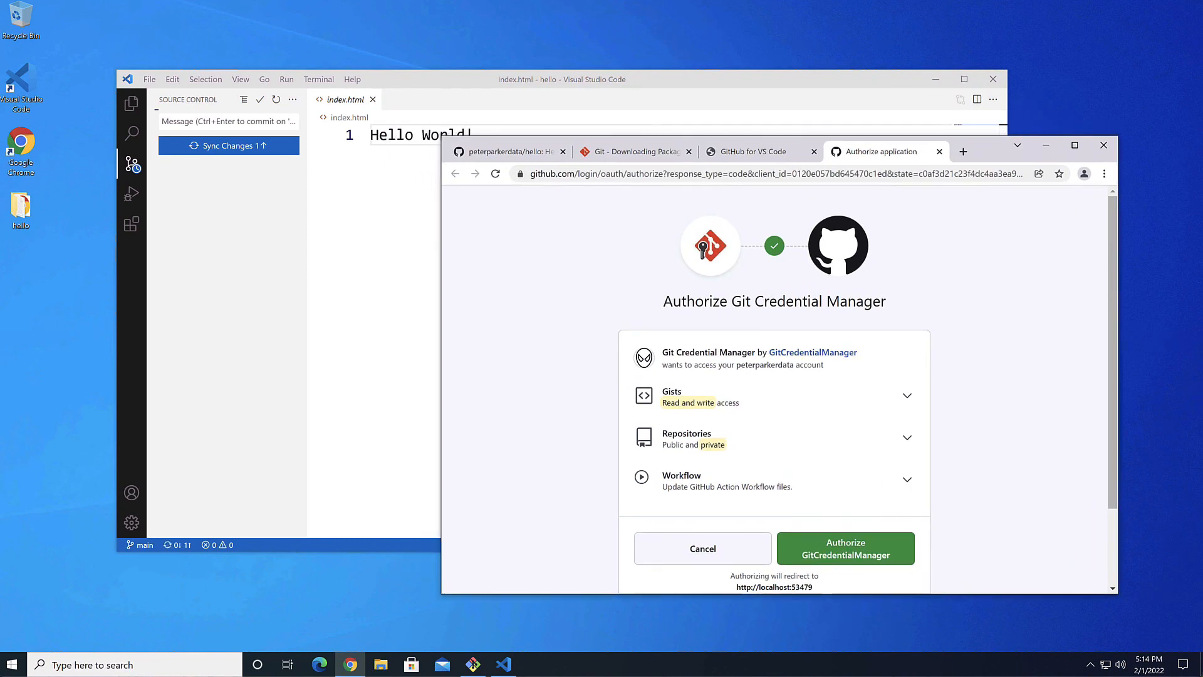
pyautogui.click(845, 549)
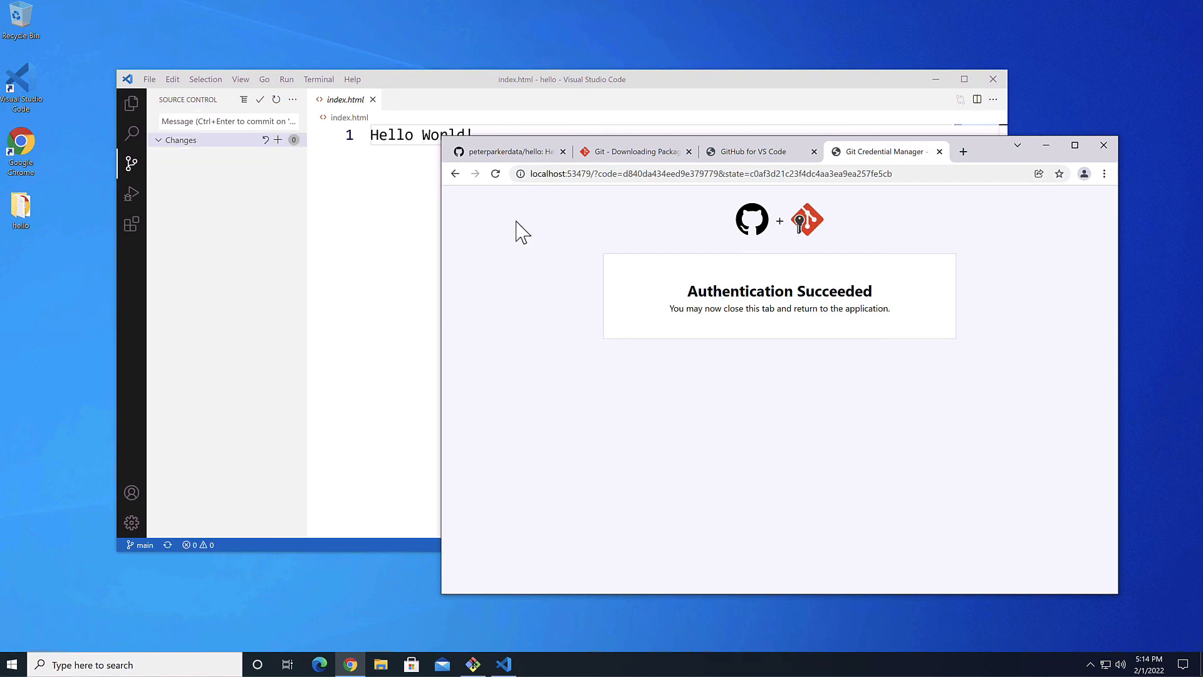
# - Reload the hello repository page on GitHub, view the contents of index.html and return to the repository's file list
pyautogui.click(508, 153)
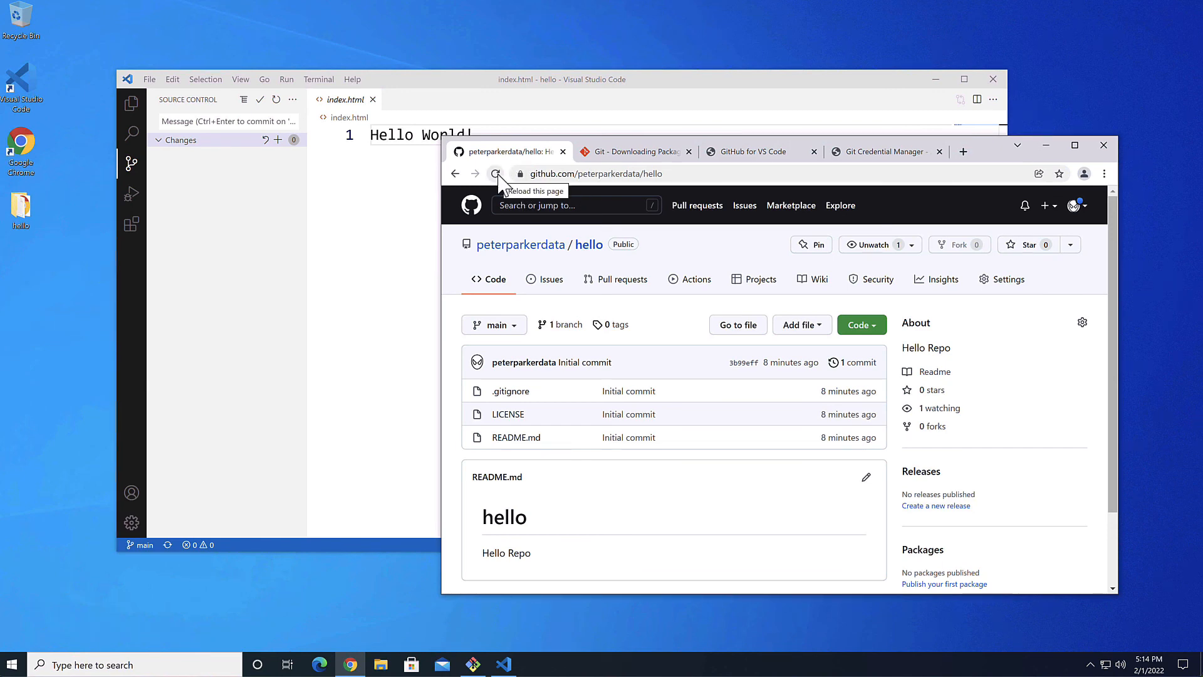
pyautogui.click(497, 174)
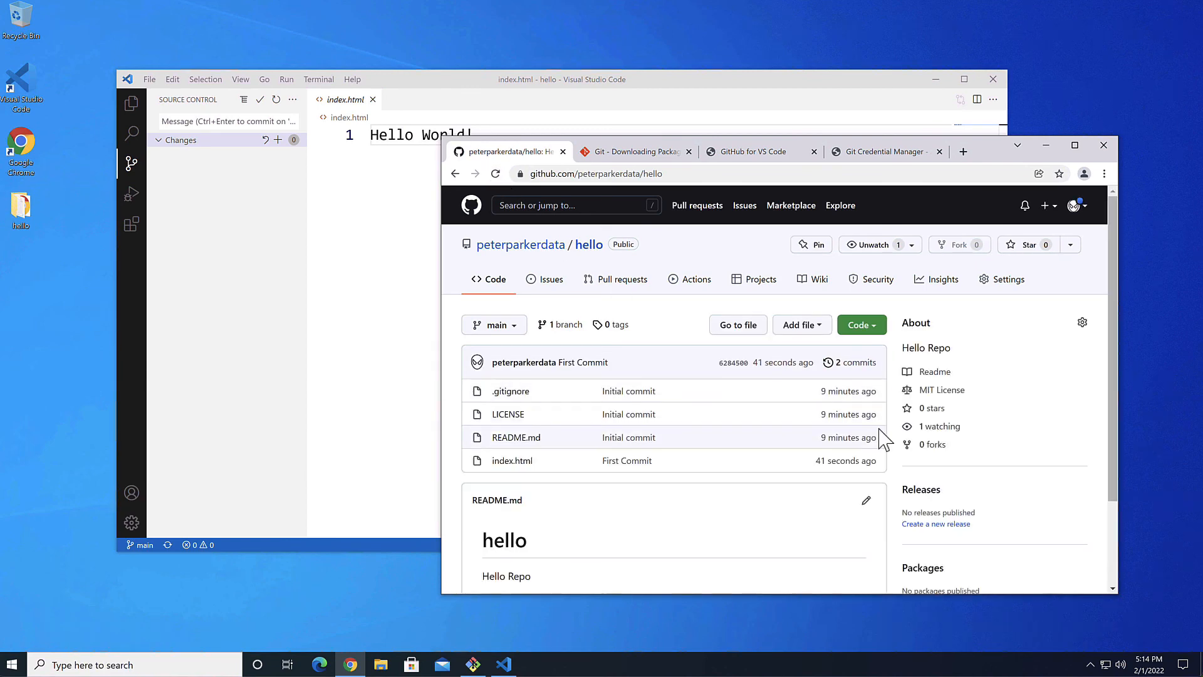
pyautogui.click(508, 462)
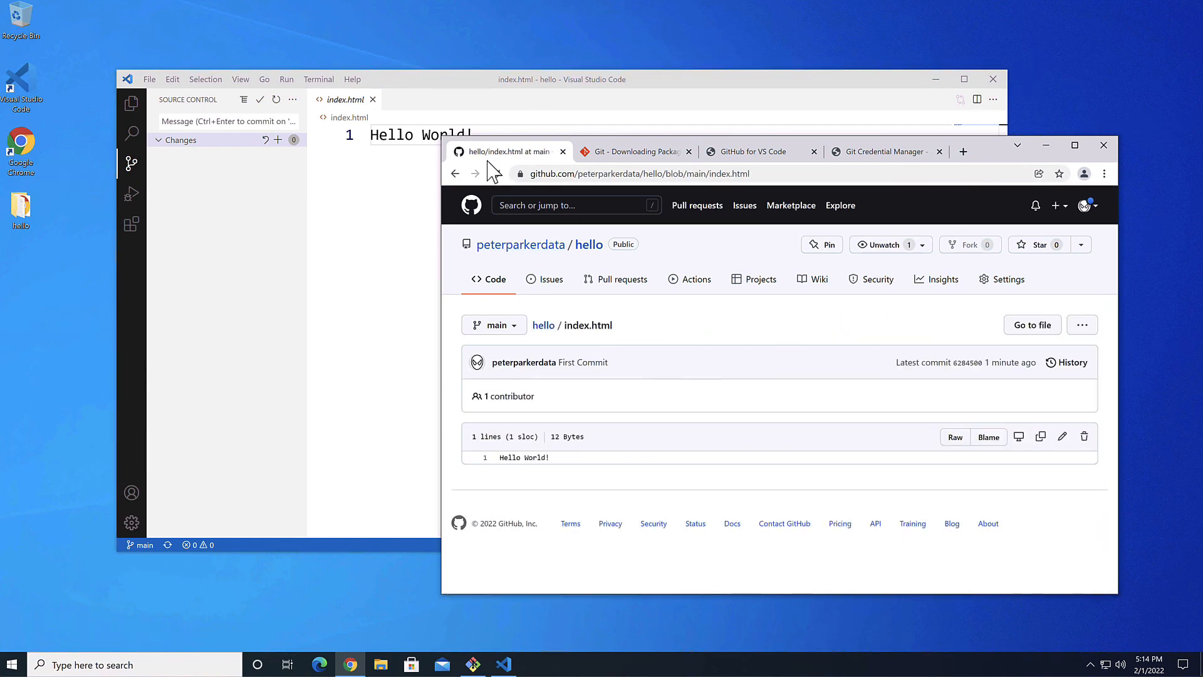
pyautogui.click(454, 173)
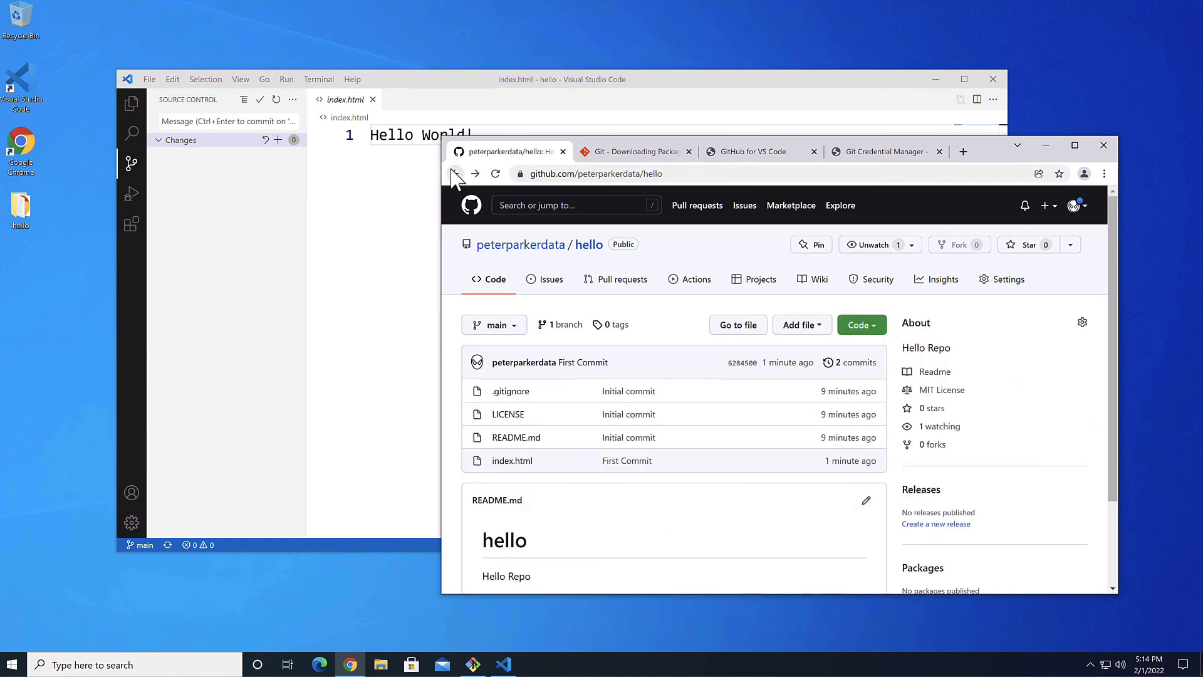